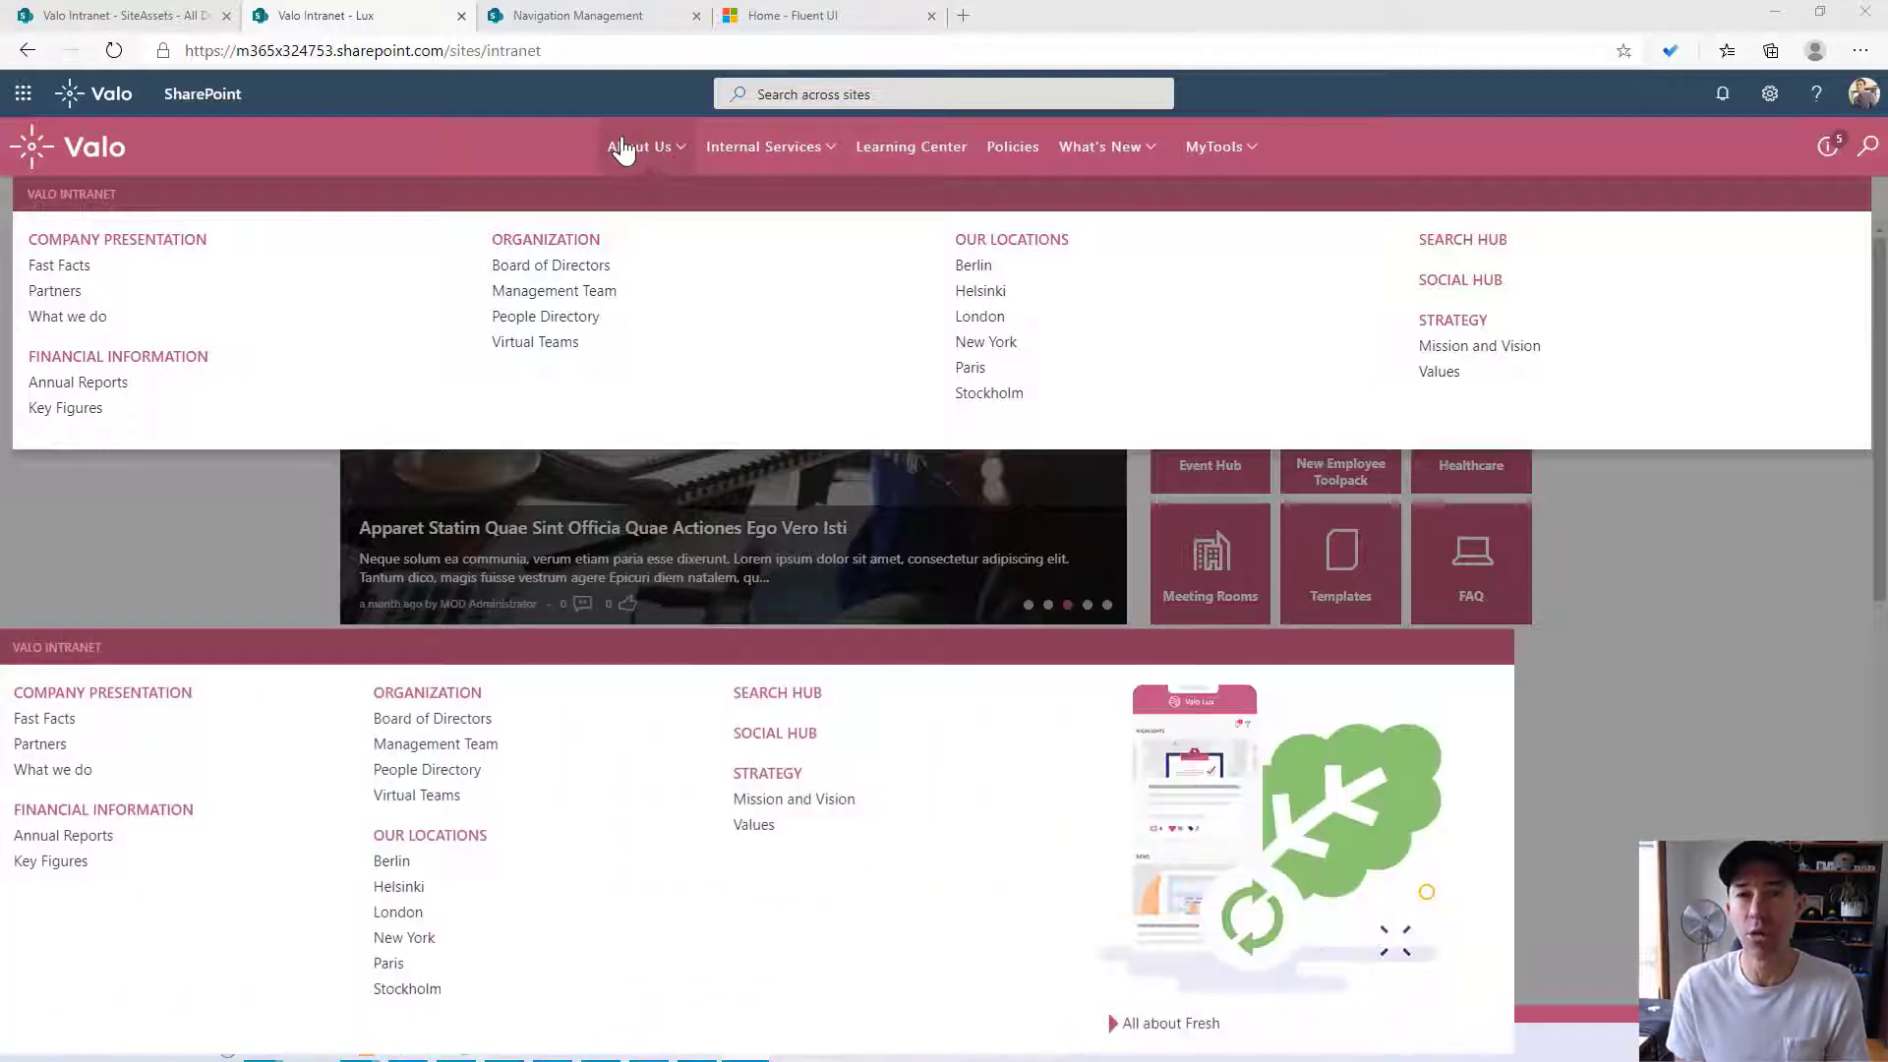
# Step: Open Navigation Management from the Valo Admin site's home page and display the navigation items of the Valo4 - Navigation-en-US term set
pyautogui.click(767, 153)
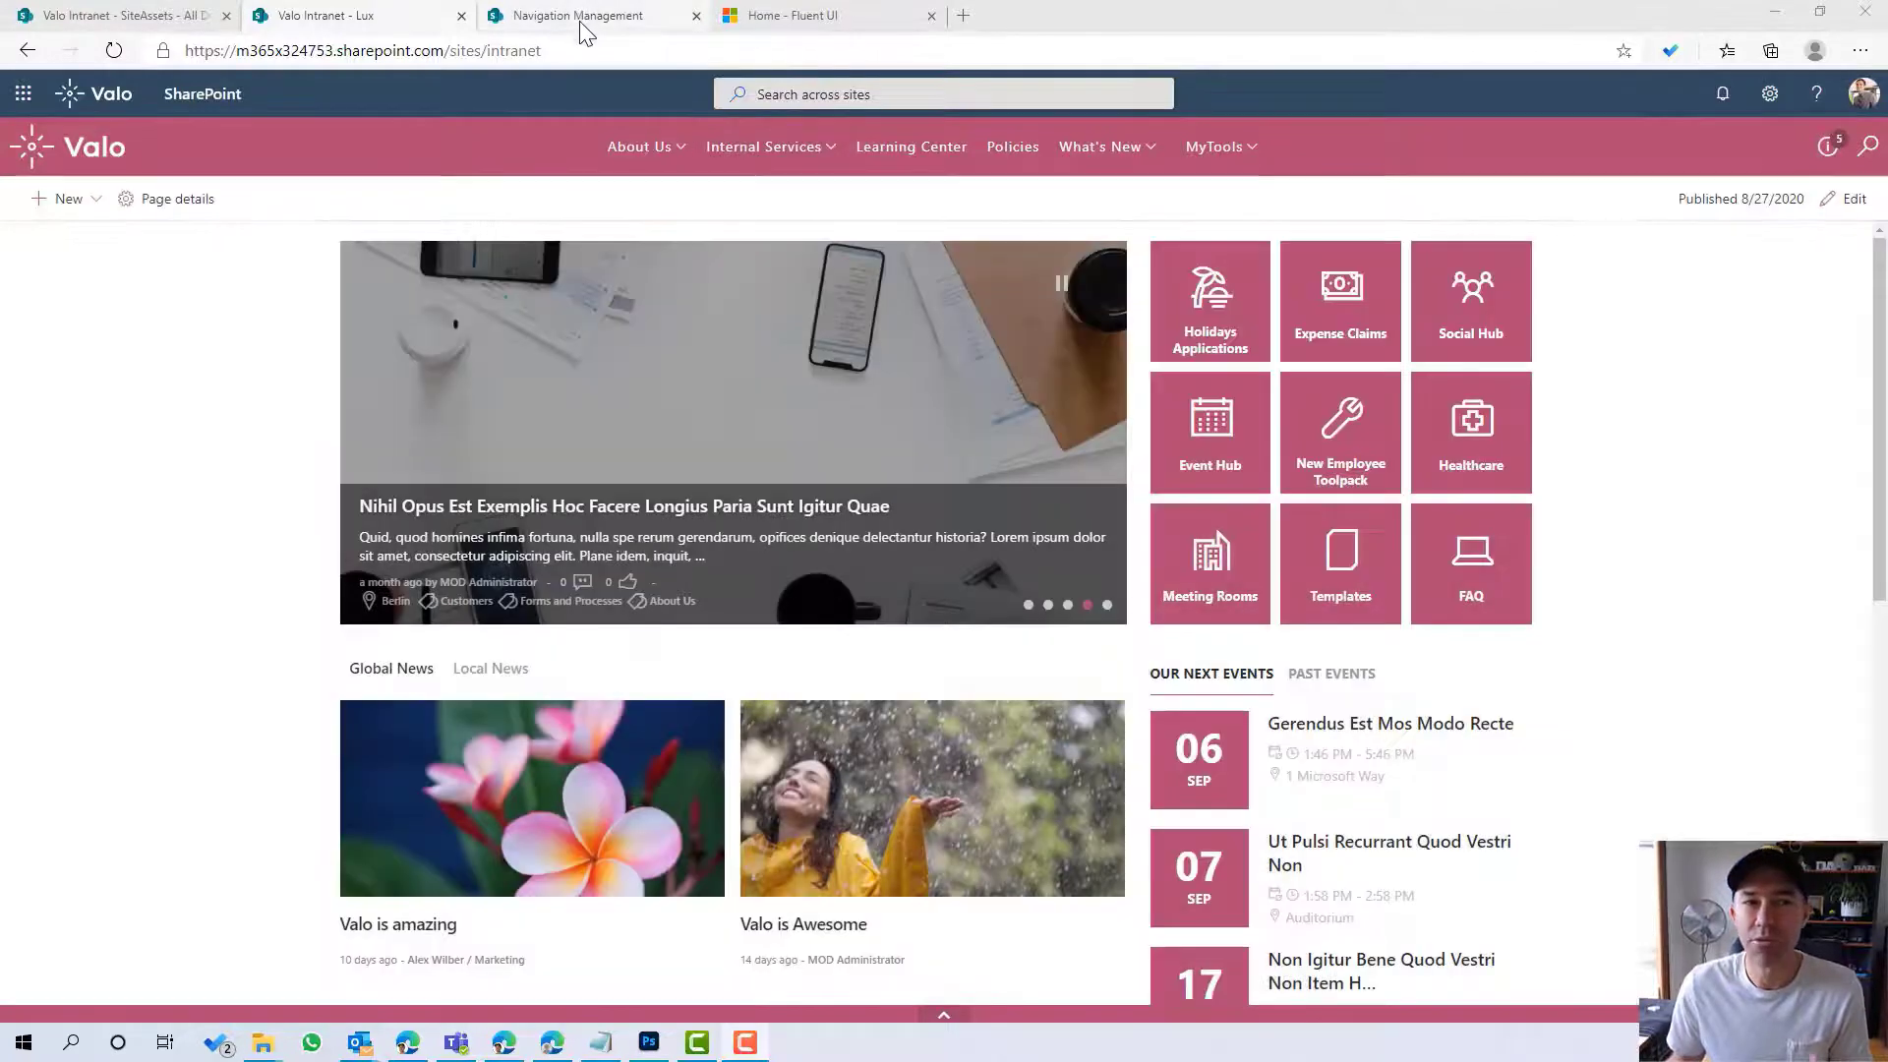
pyautogui.click(582, 17)
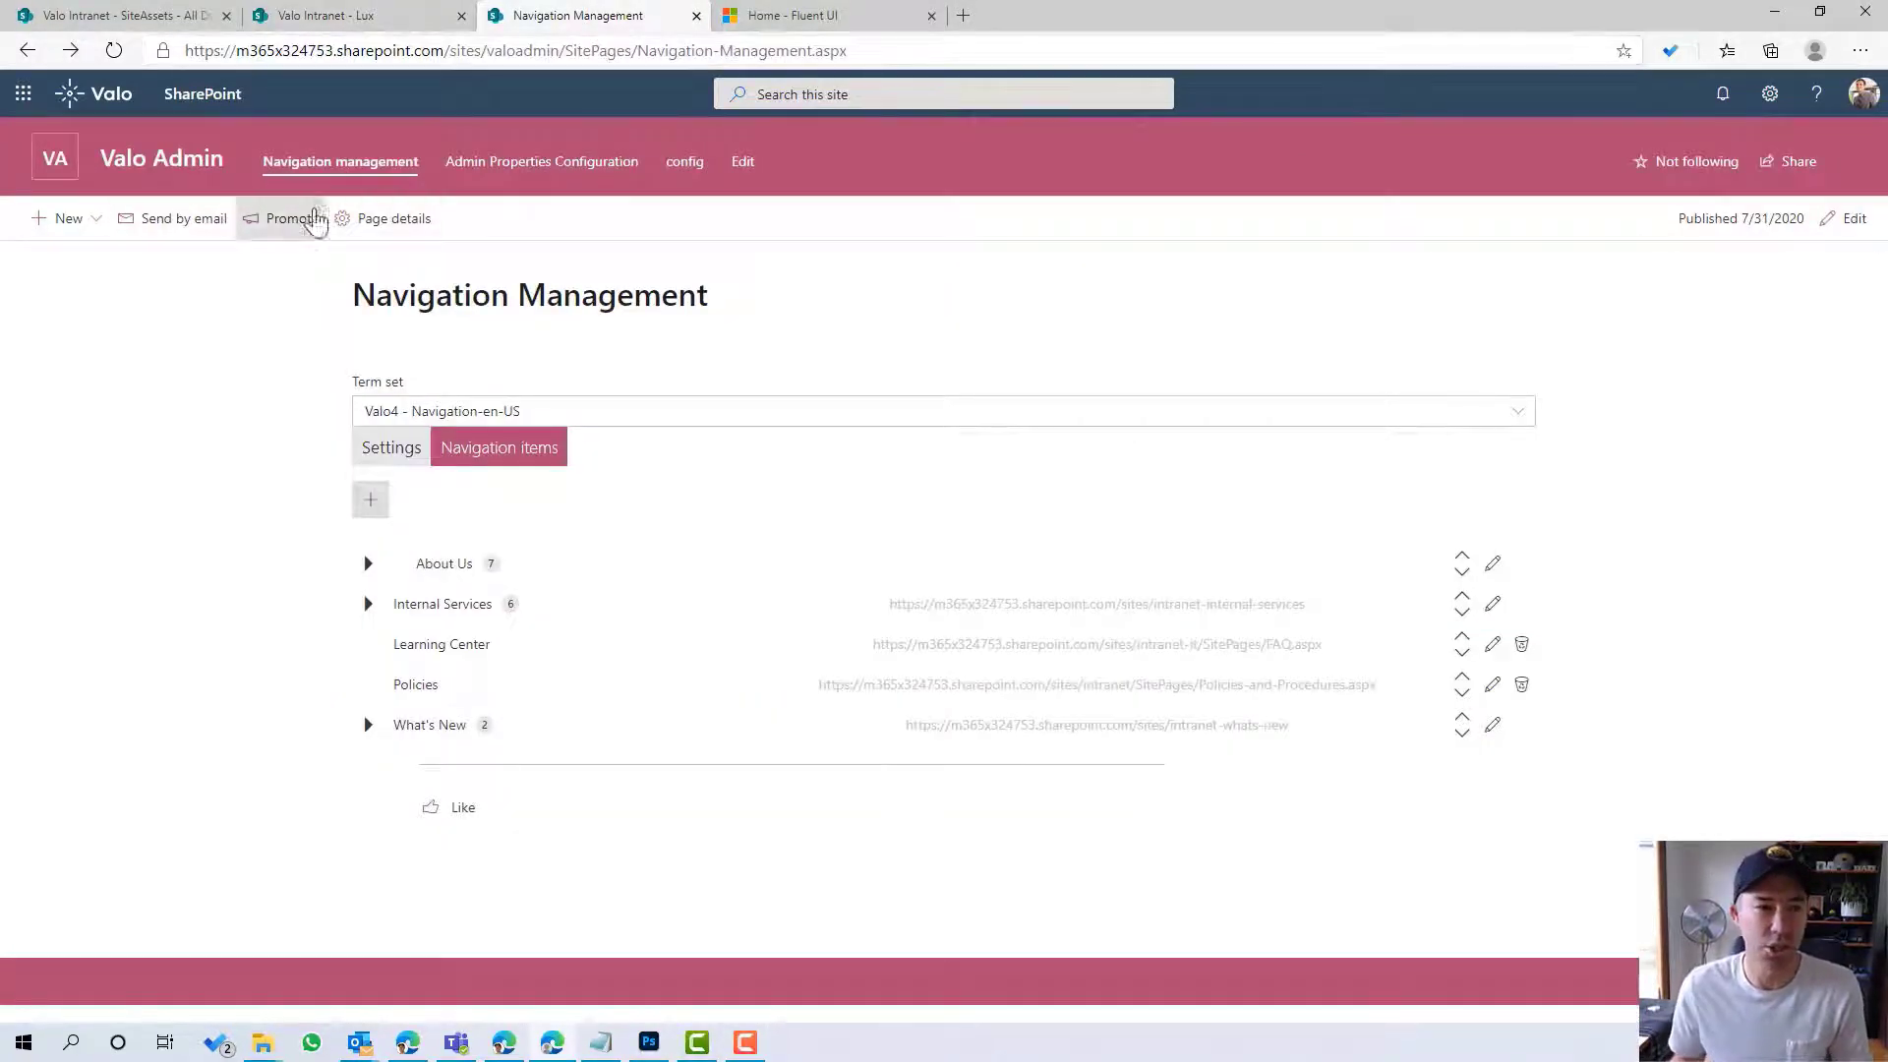
pyautogui.click(137, 162)
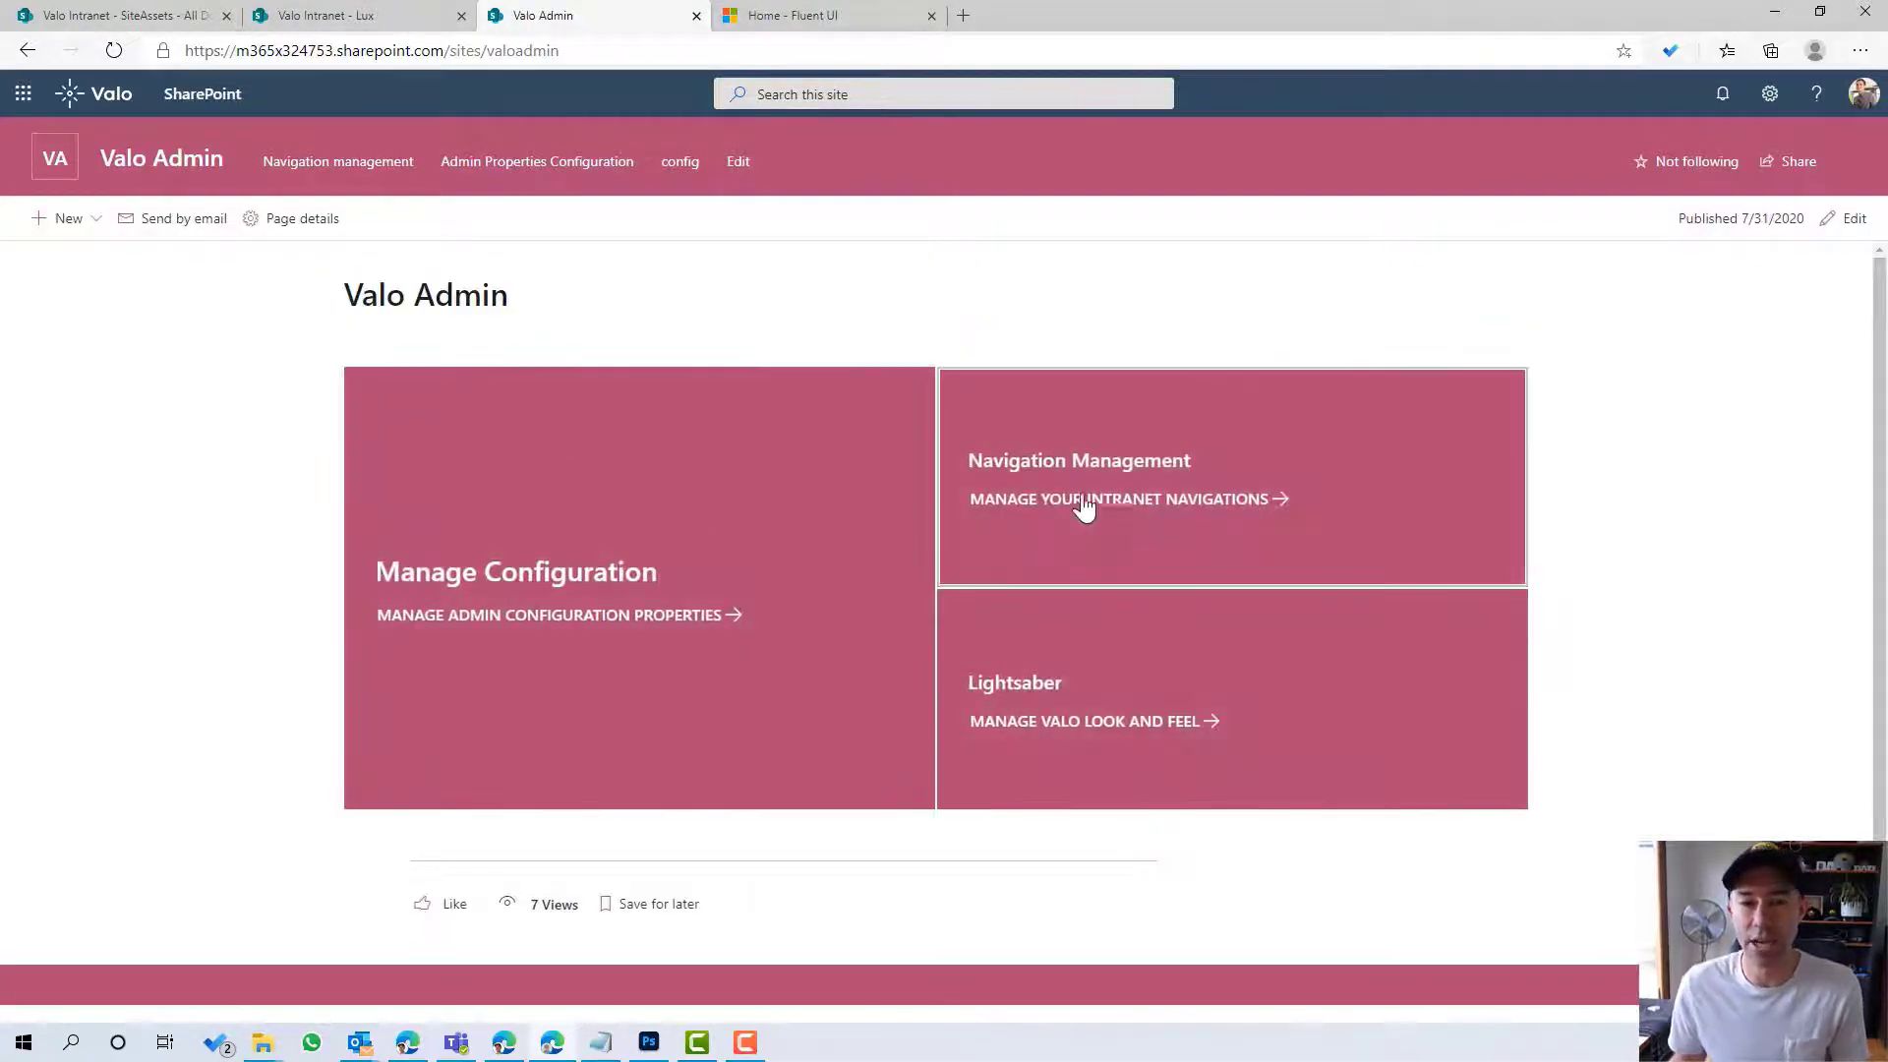
pyautogui.click(1136, 497)
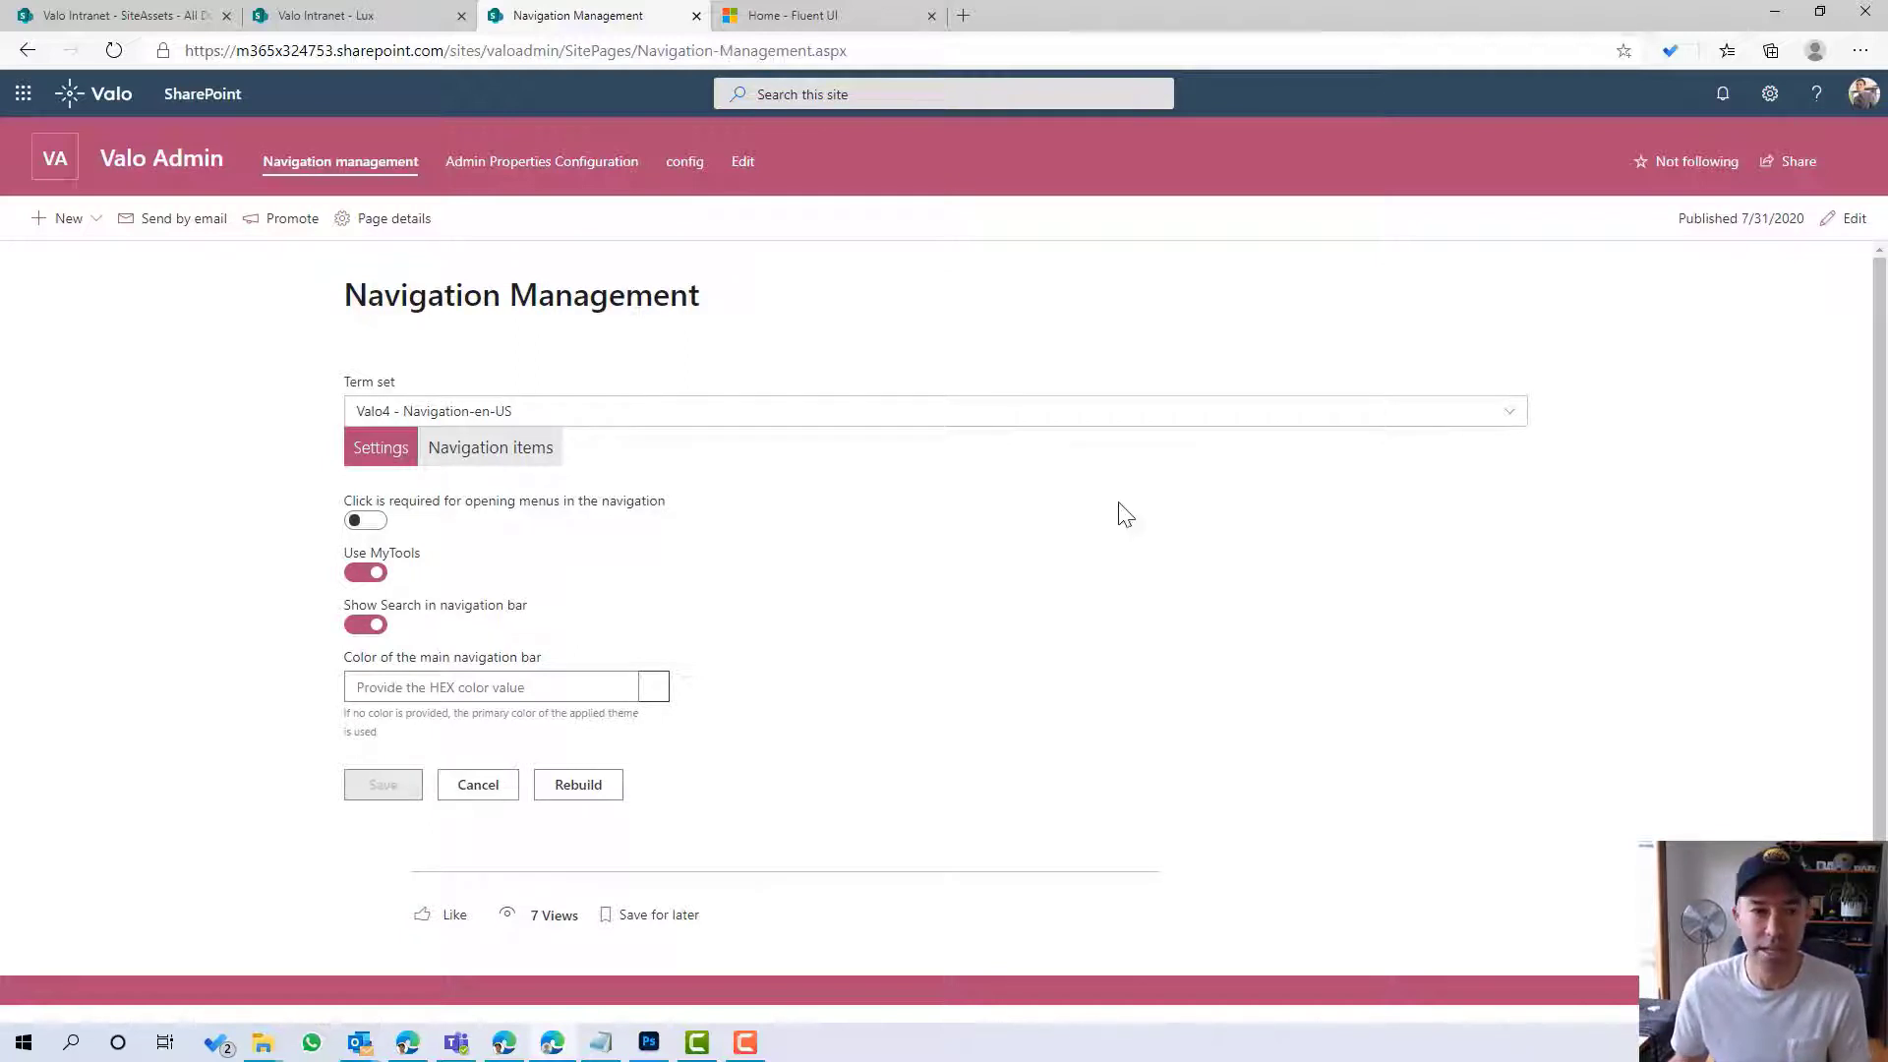
pyautogui.click(538, 462)
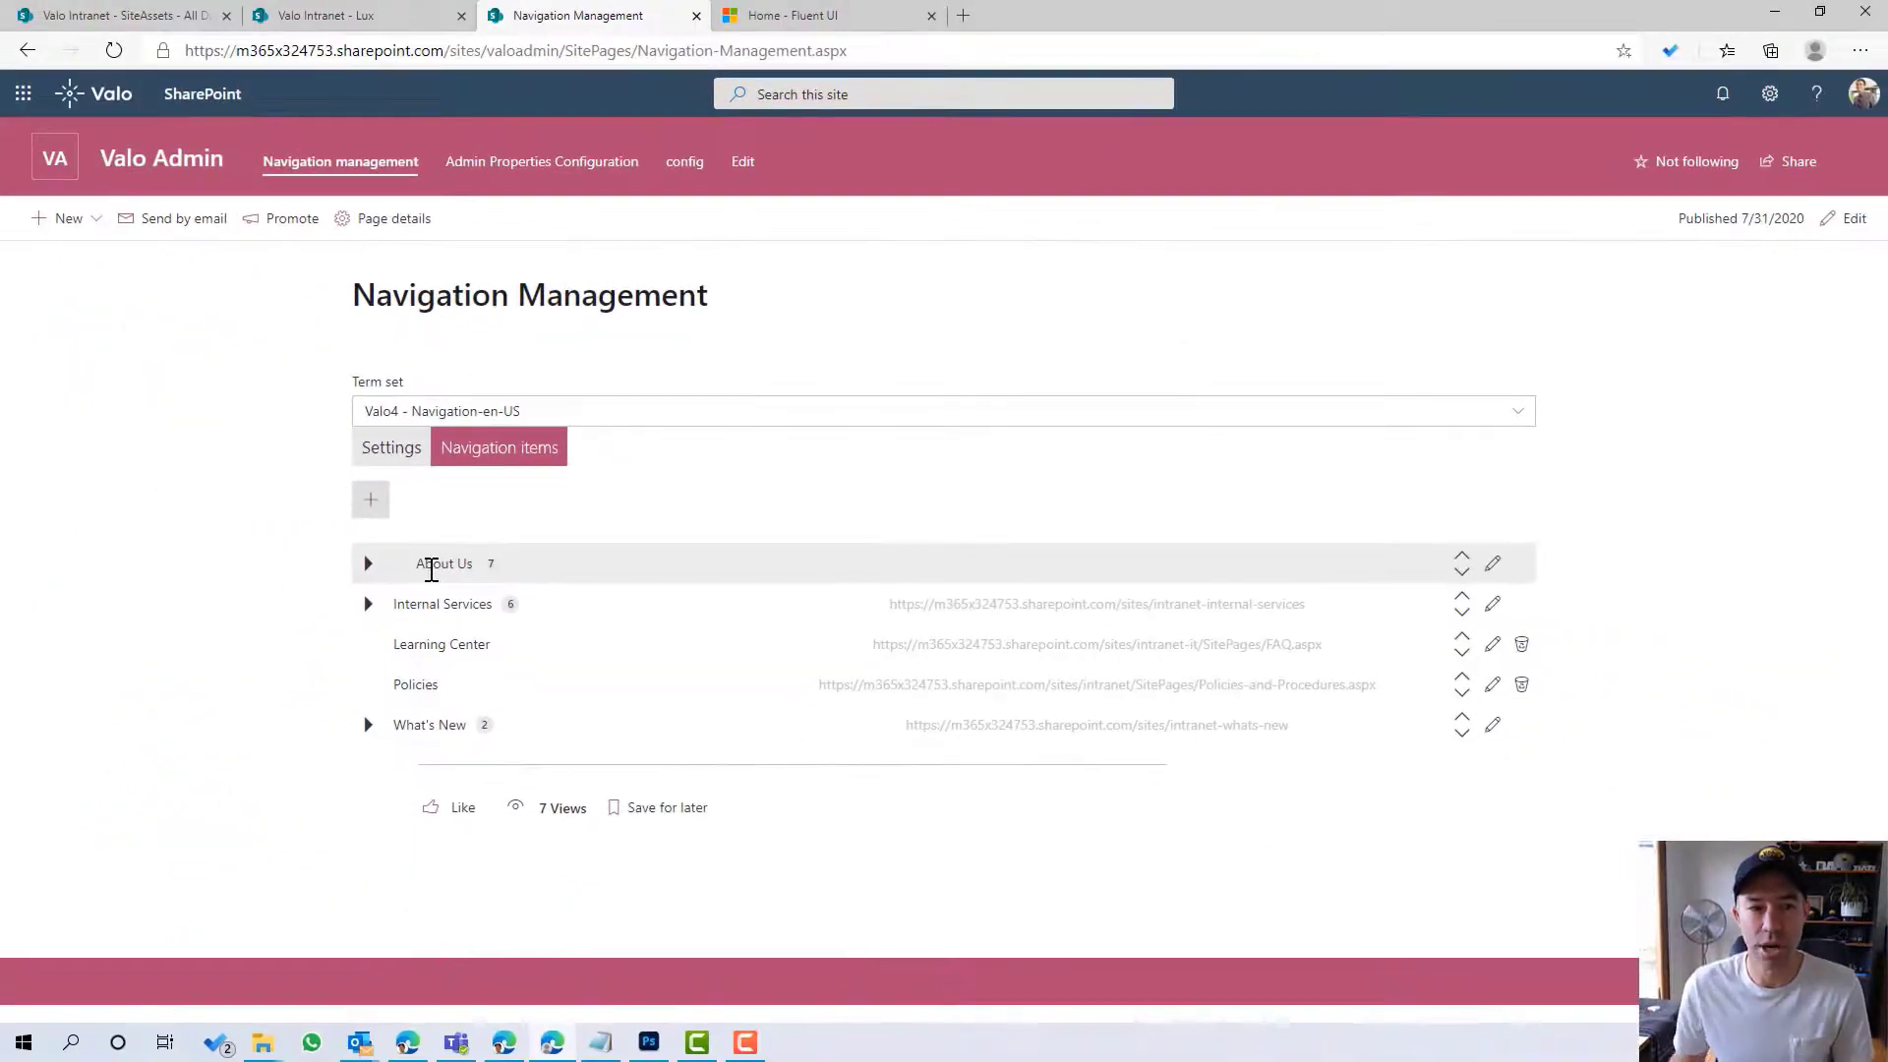
pyautogui.click(1492, 564)
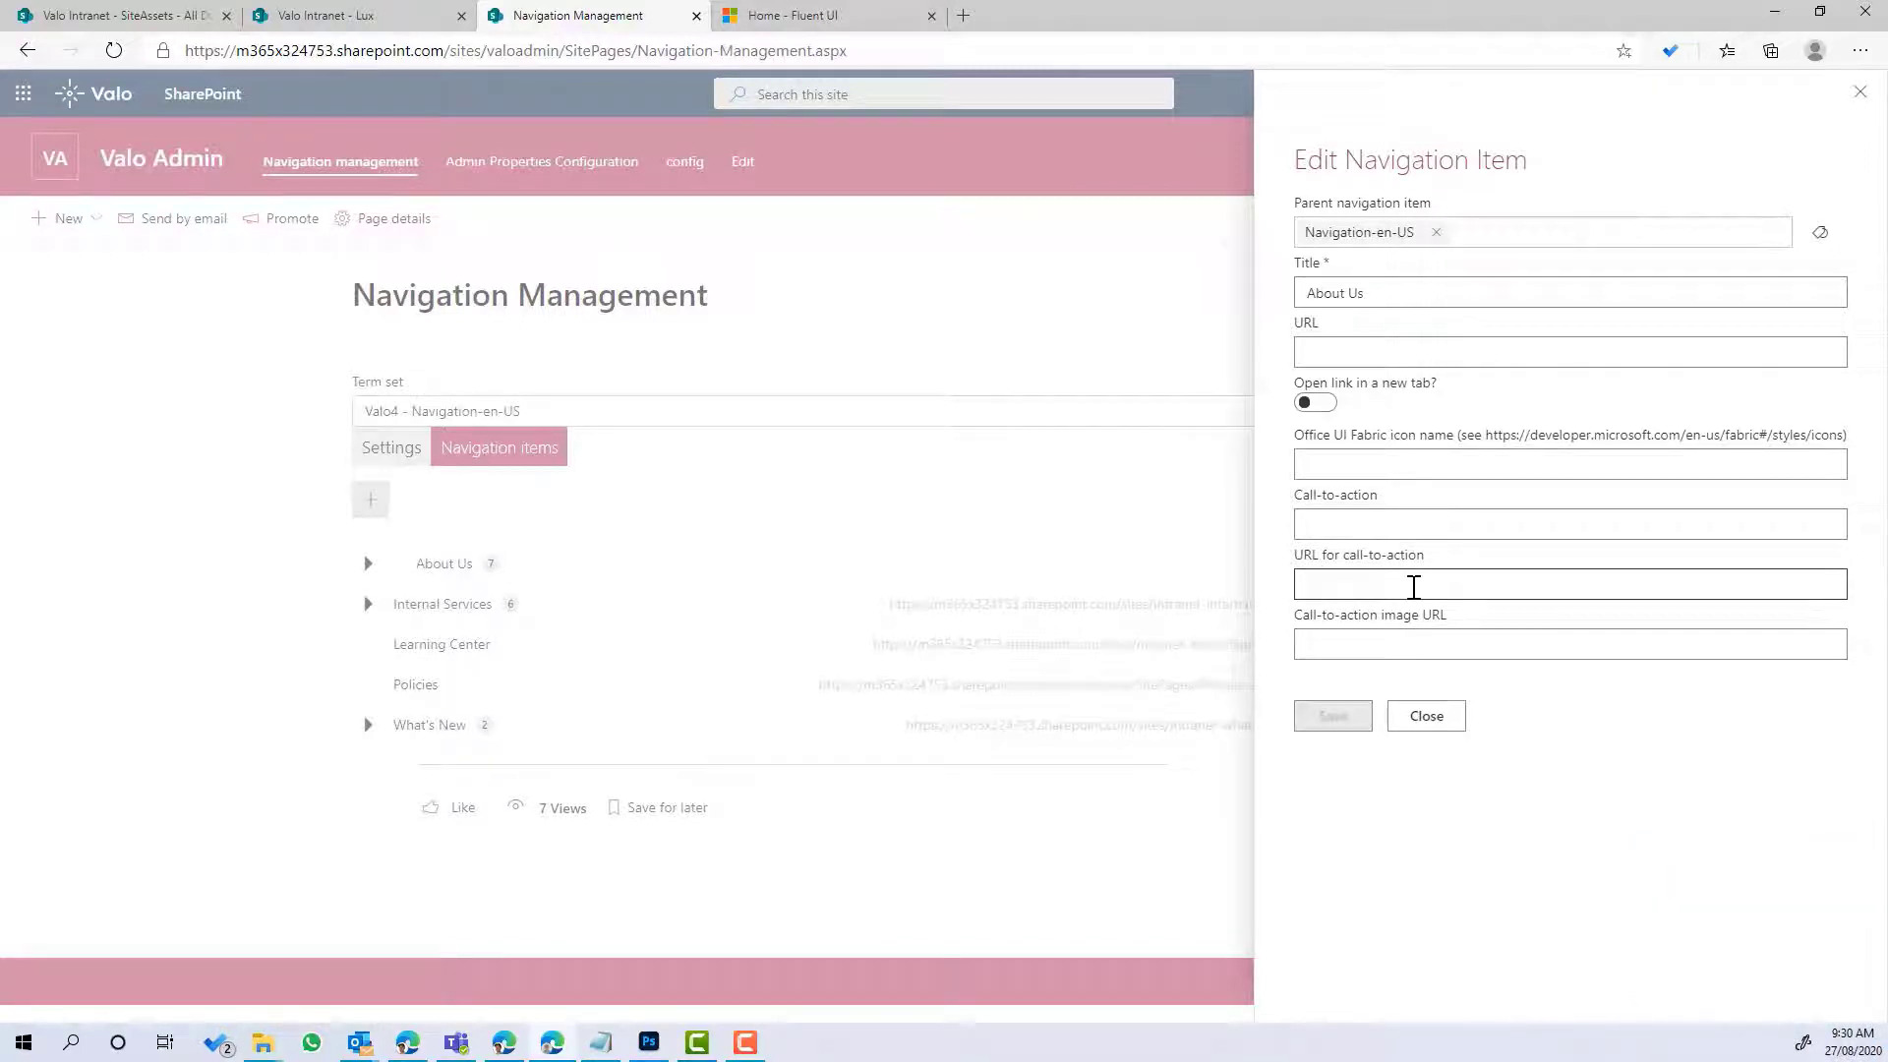
pyautogui.click(1373, 521)
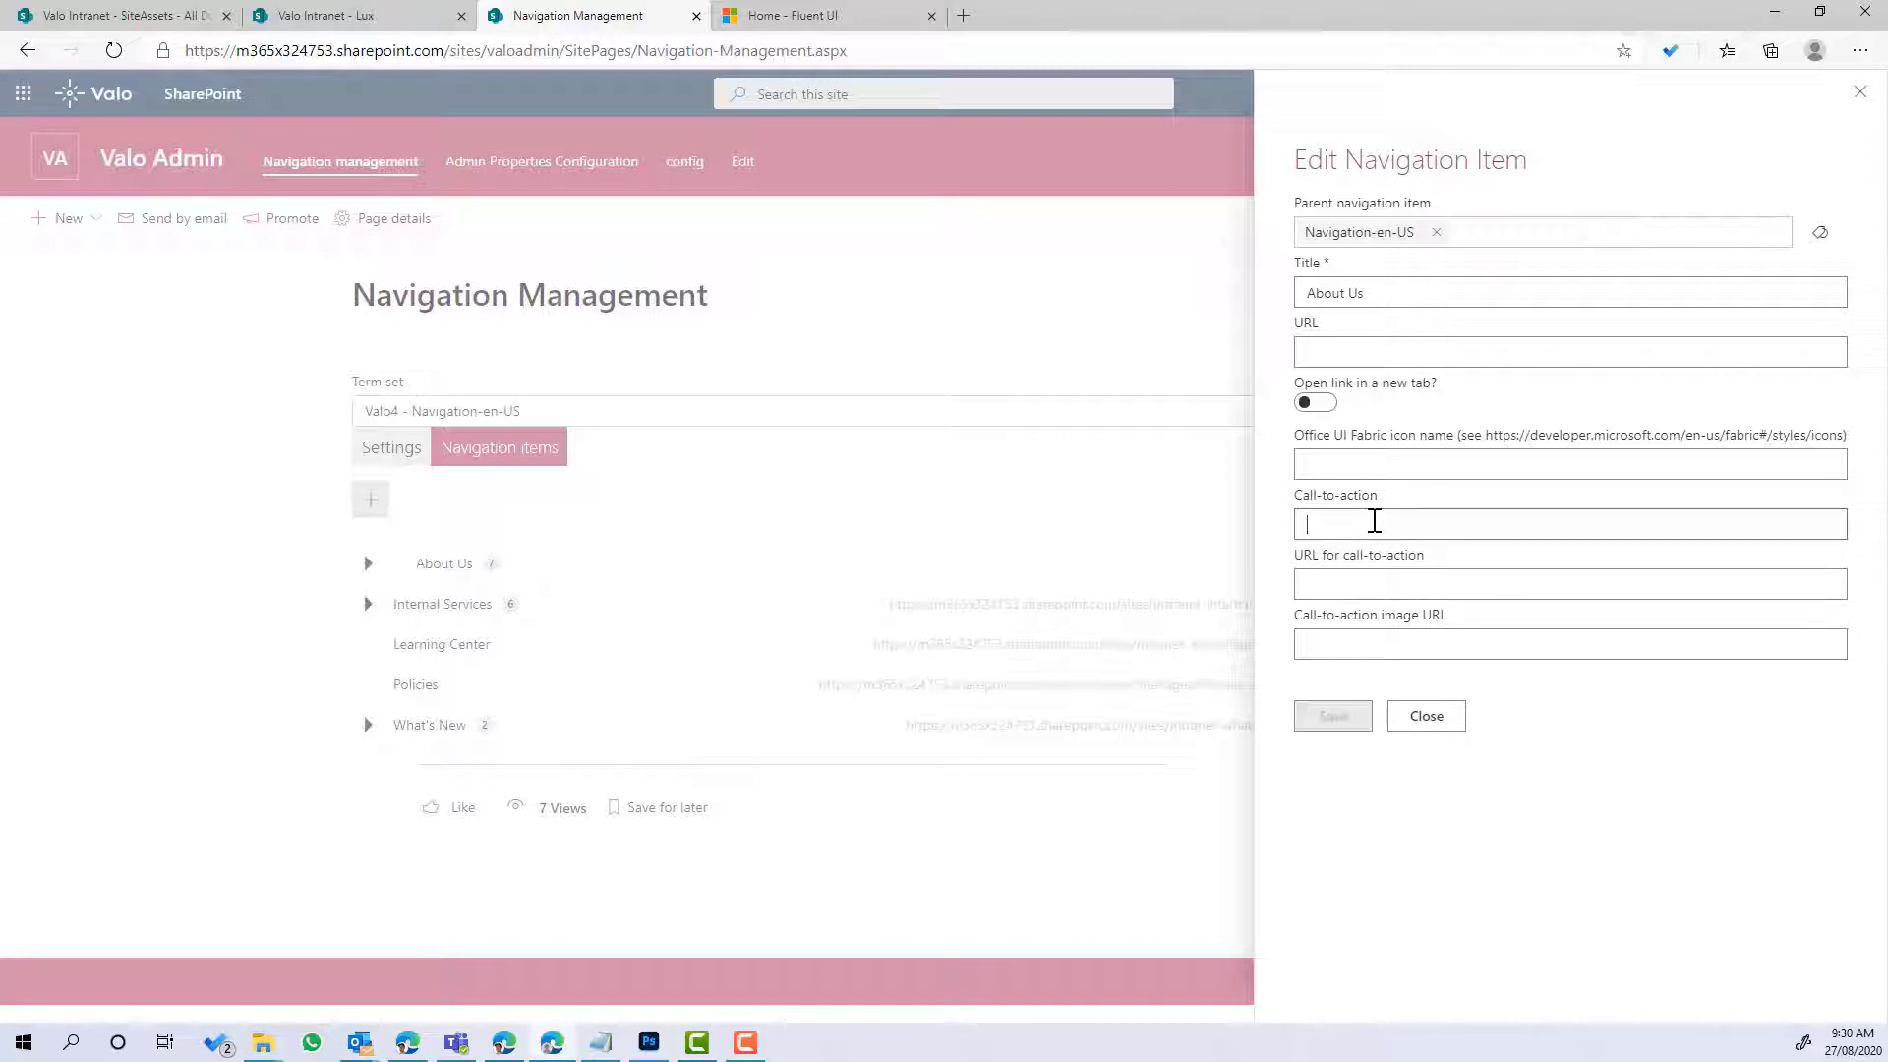
pyautogui.write('All about Fresh')
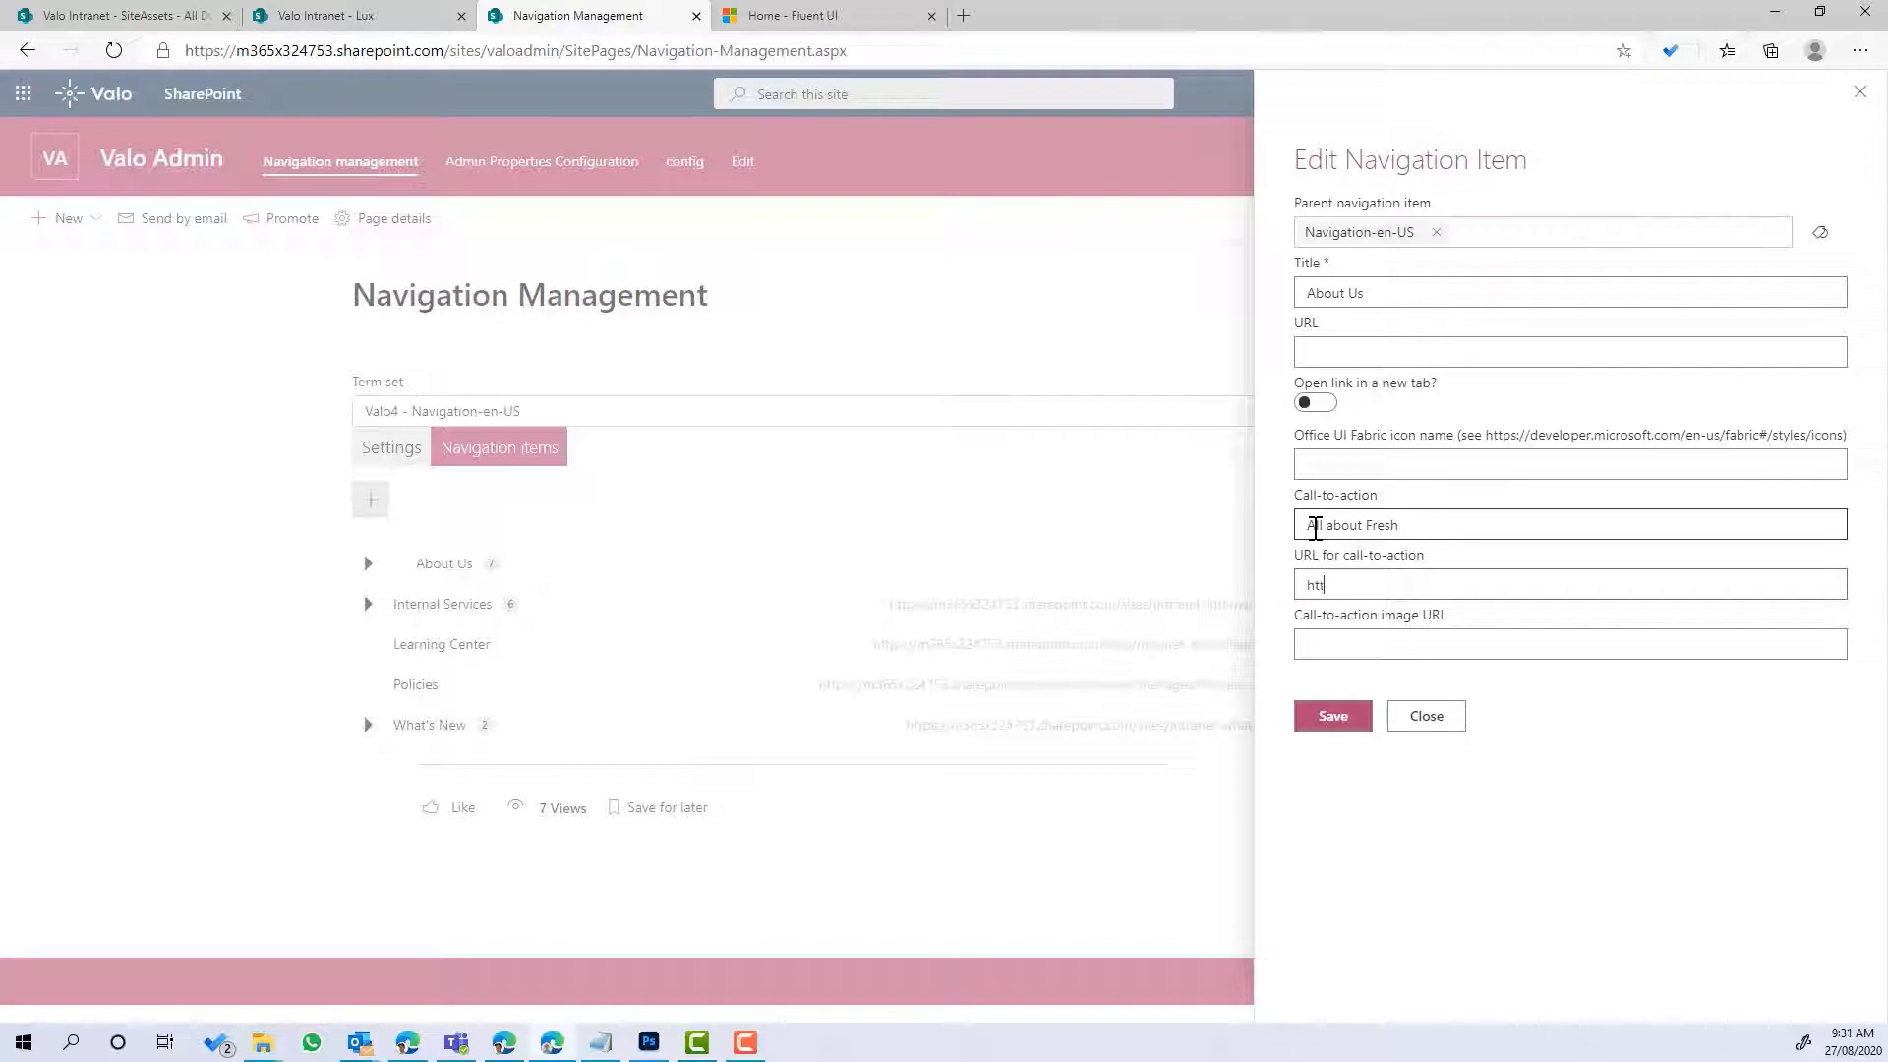
pyautogui.write('//www.google.com')
pyautogui.click(1366, 645)
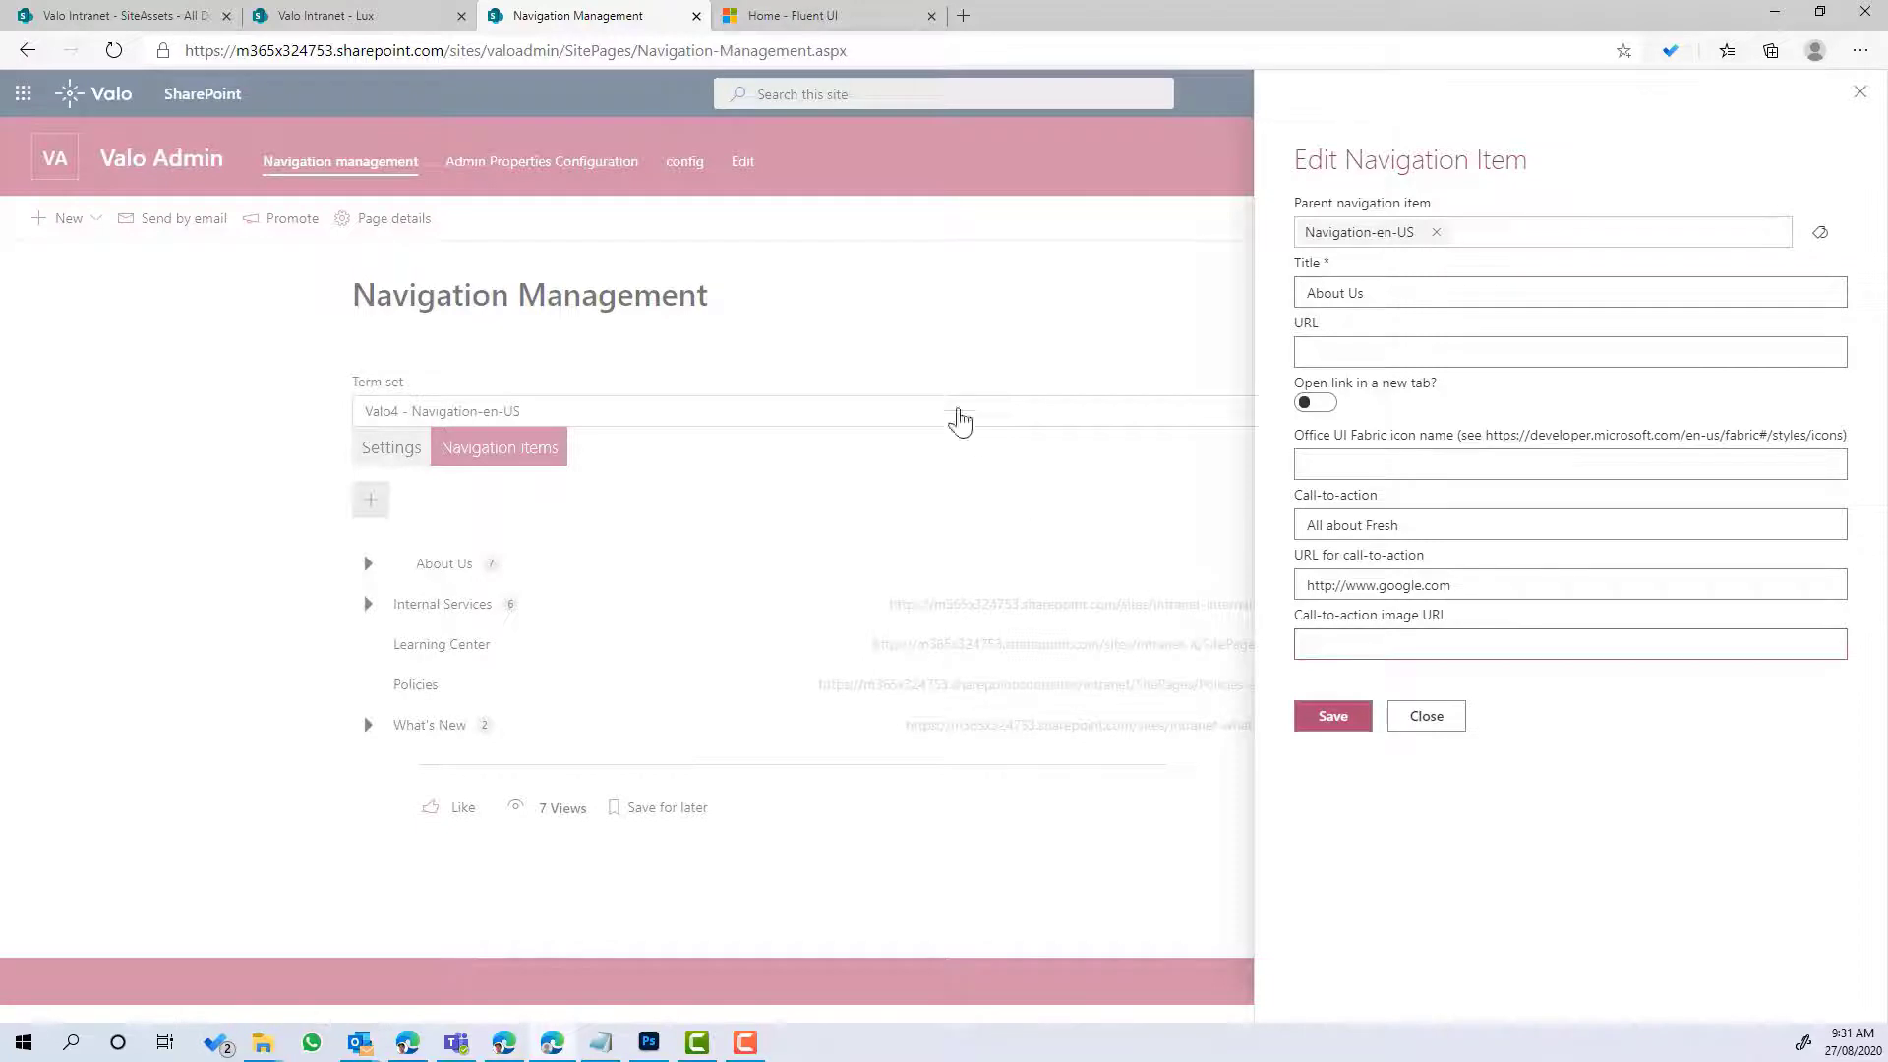
pyautogui.click(148, 24)
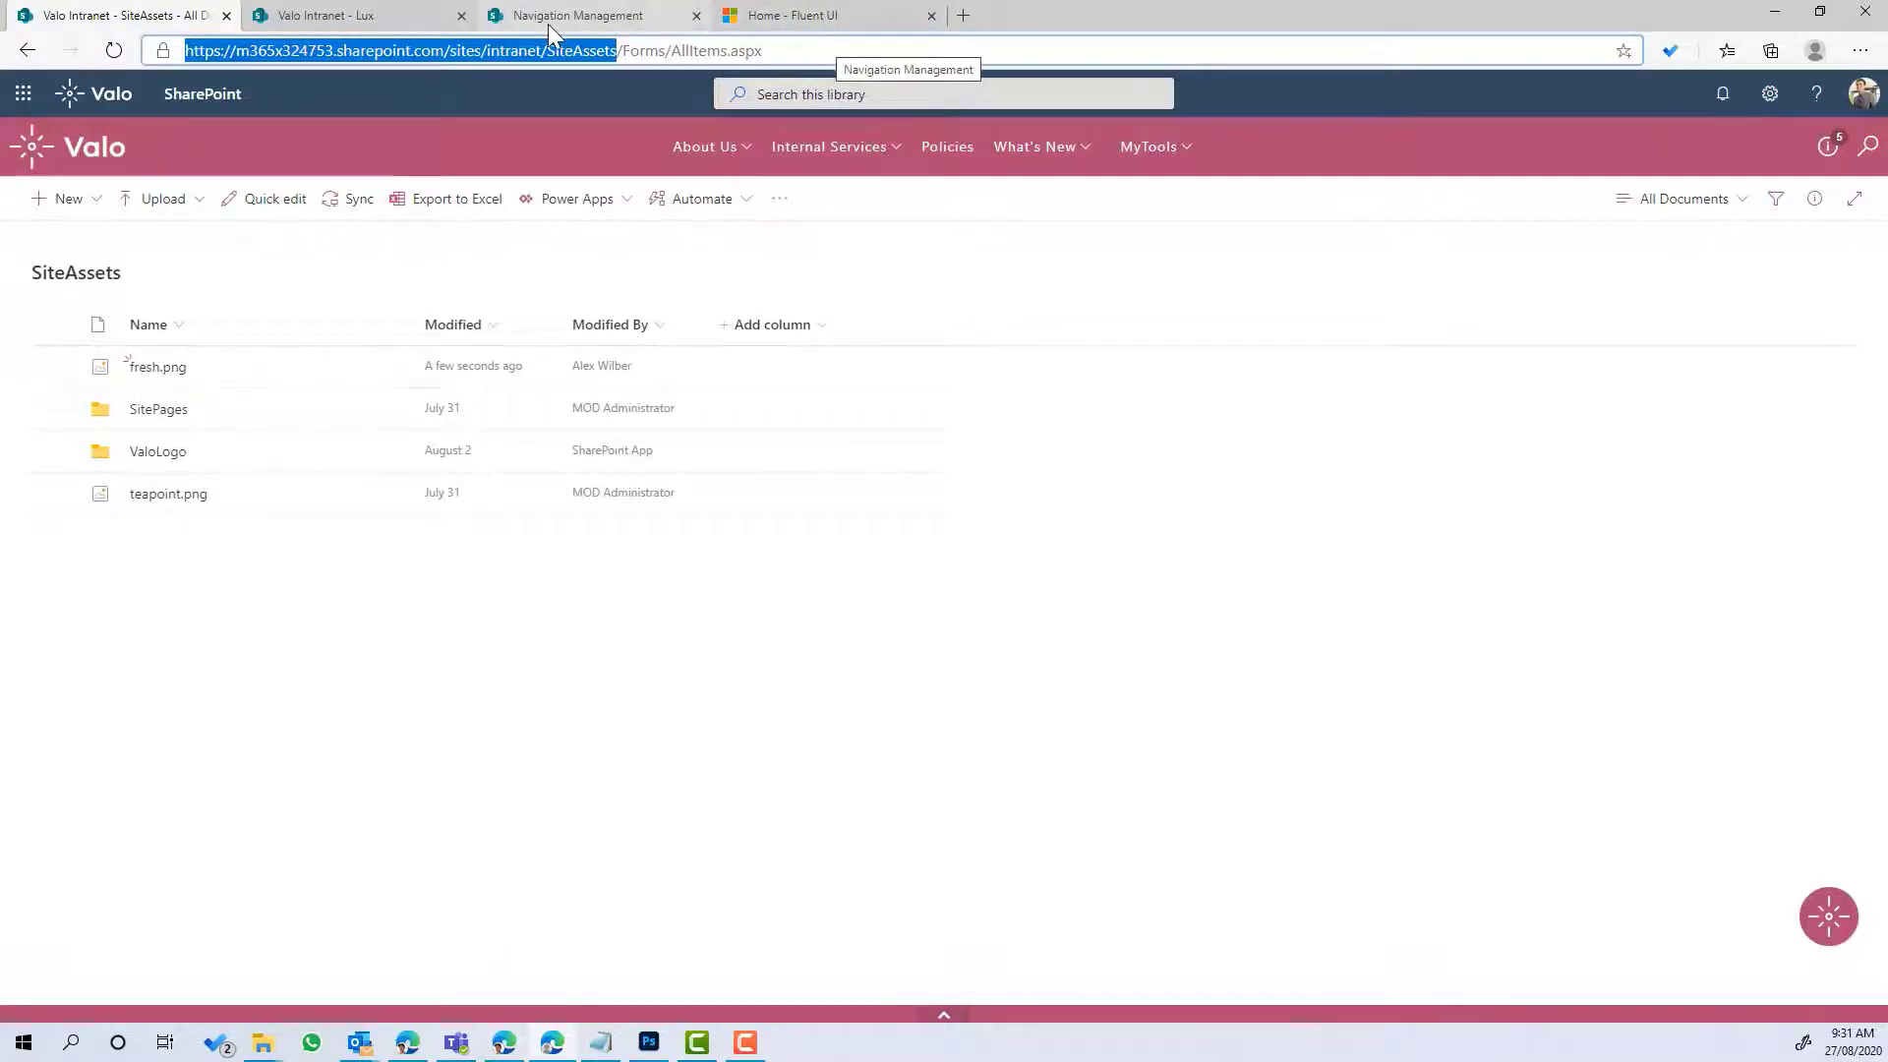
pyautogui.click(501, 22)
pyautogui.write('https://m365x324753.sharepoint.com/sites/intranet/SiteAssets')
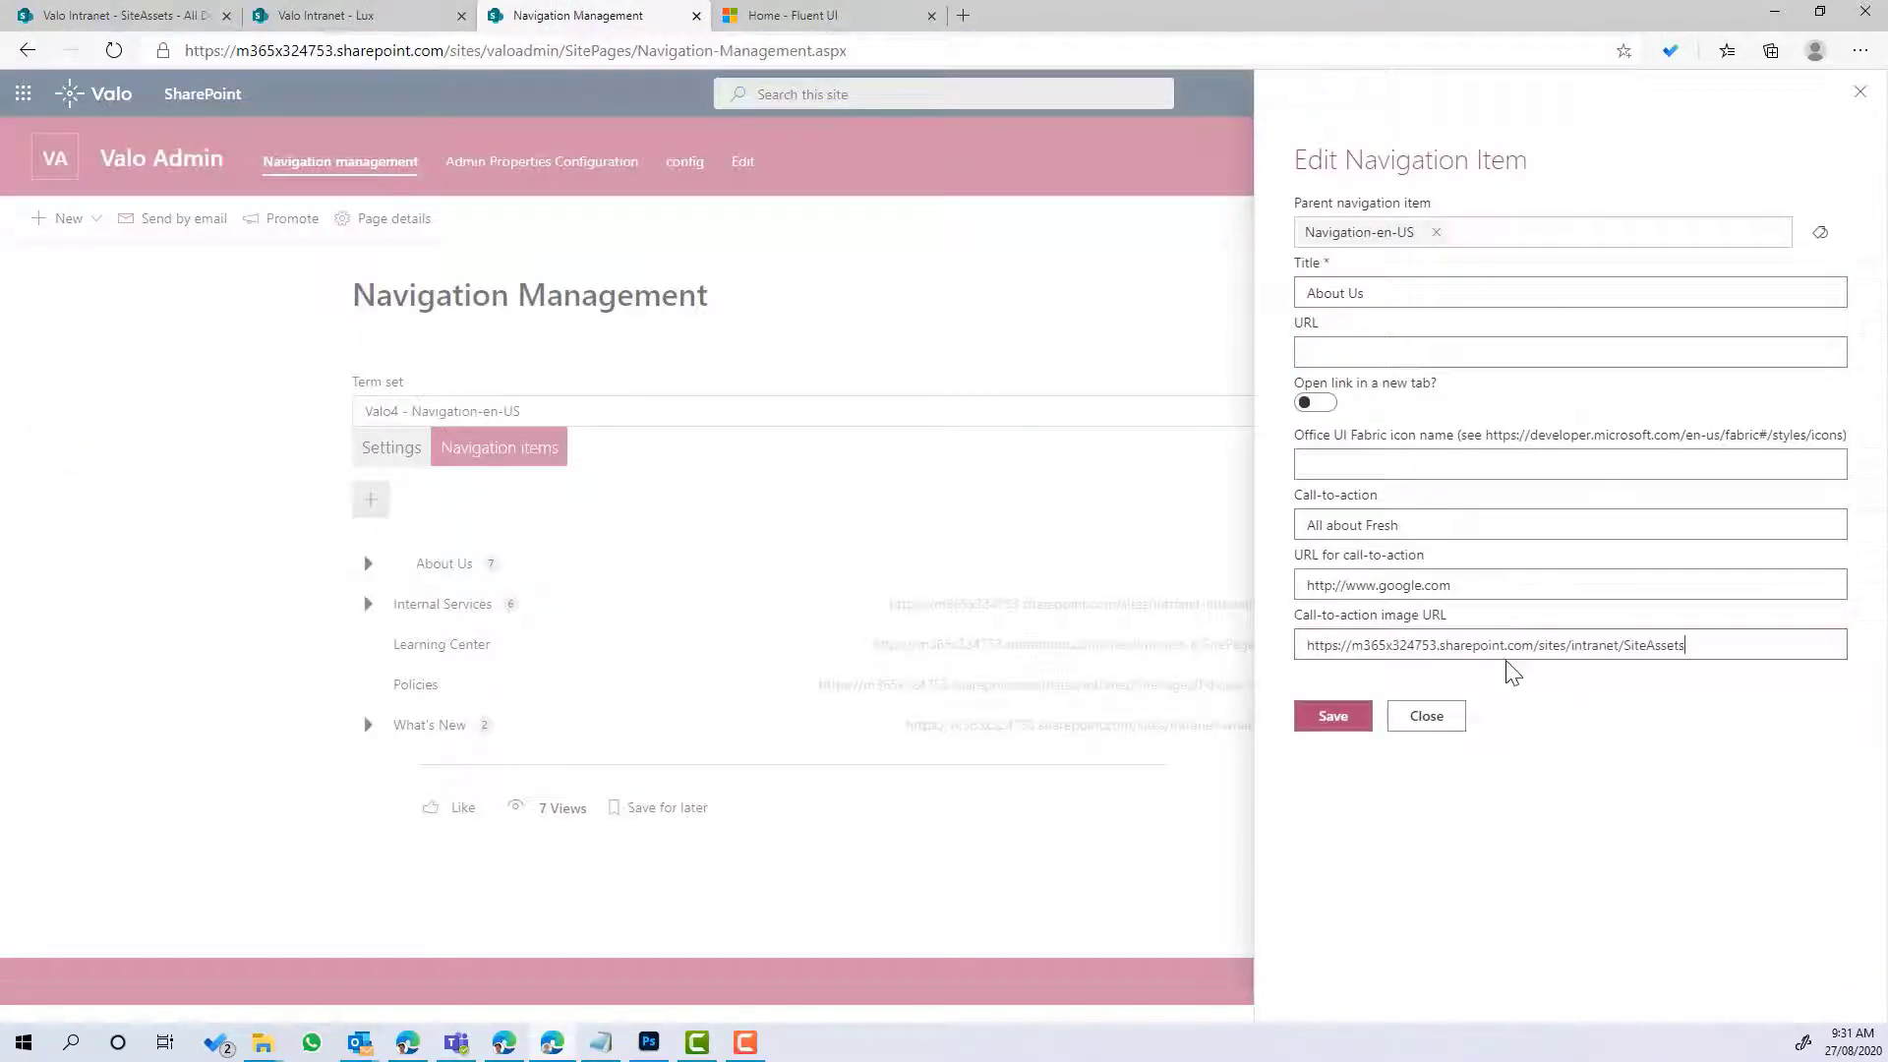
pyautogui.write('fresh.png')
pyautogui.click(1335, 726)
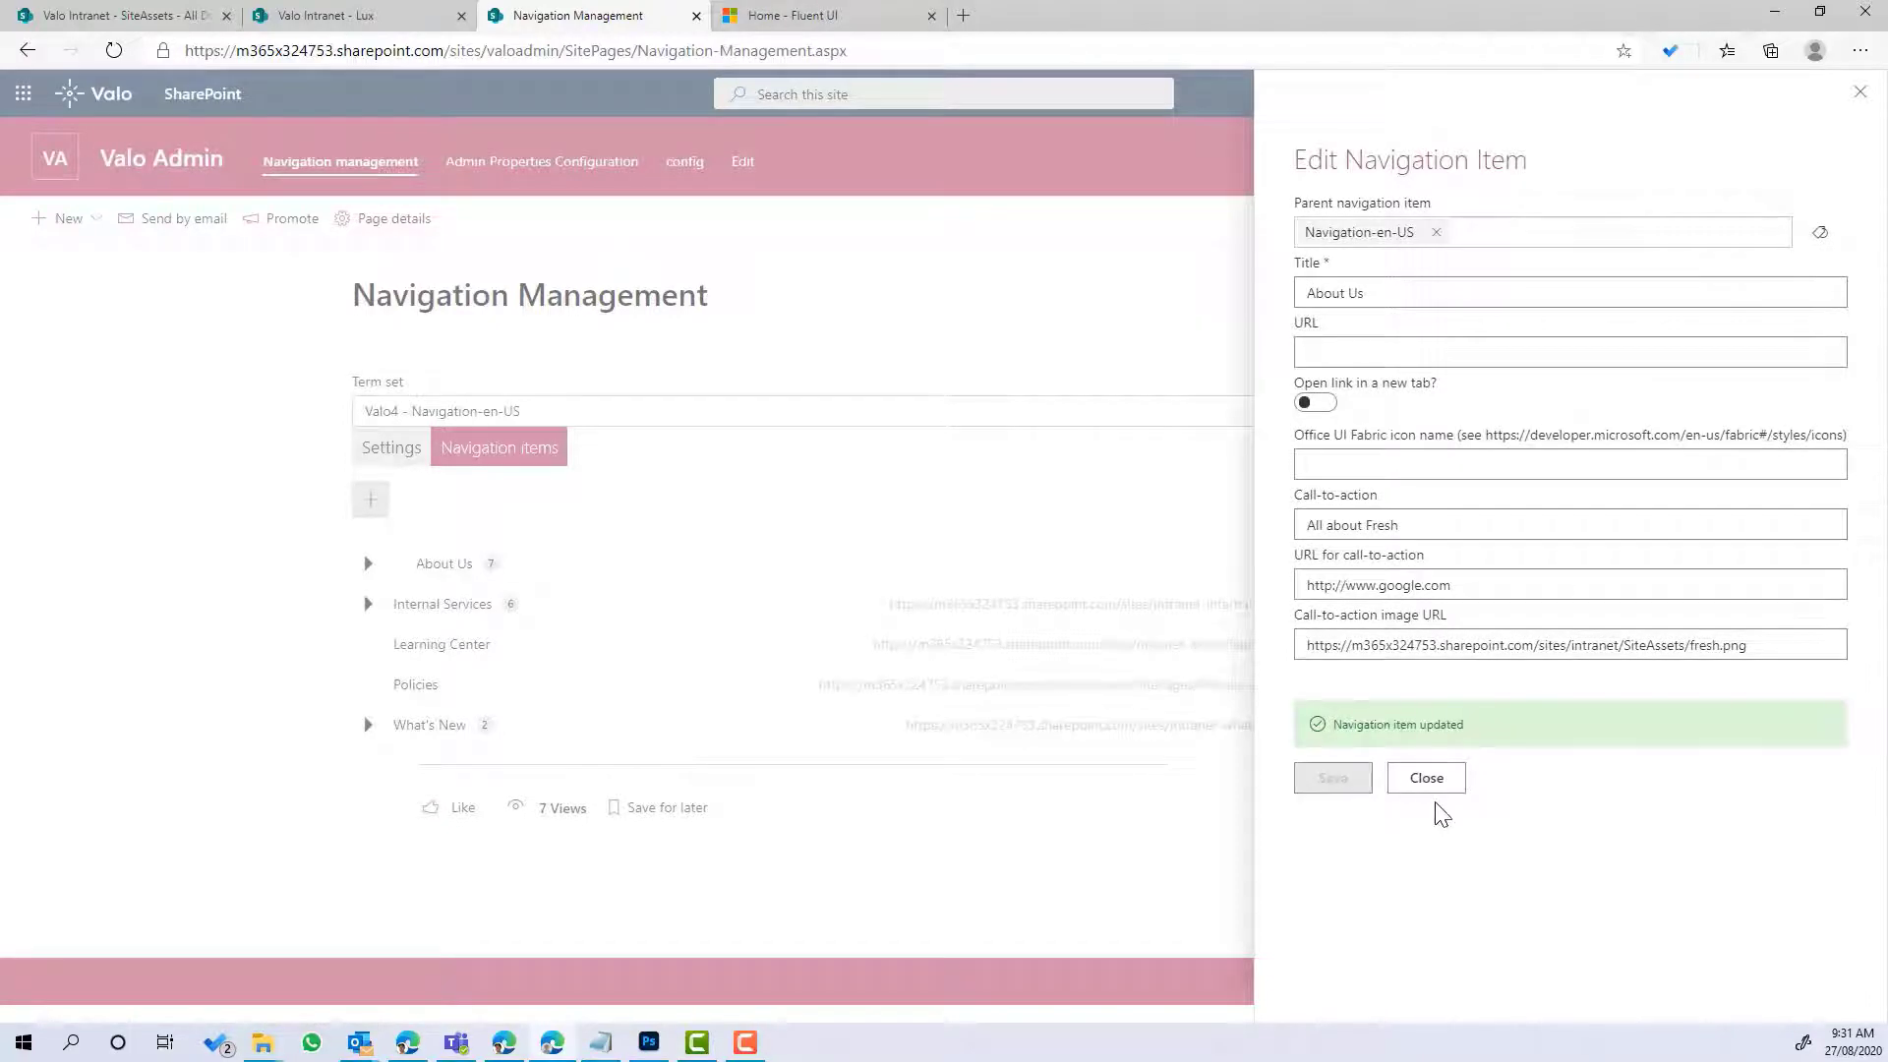
pyautogui.click(1431, 784)
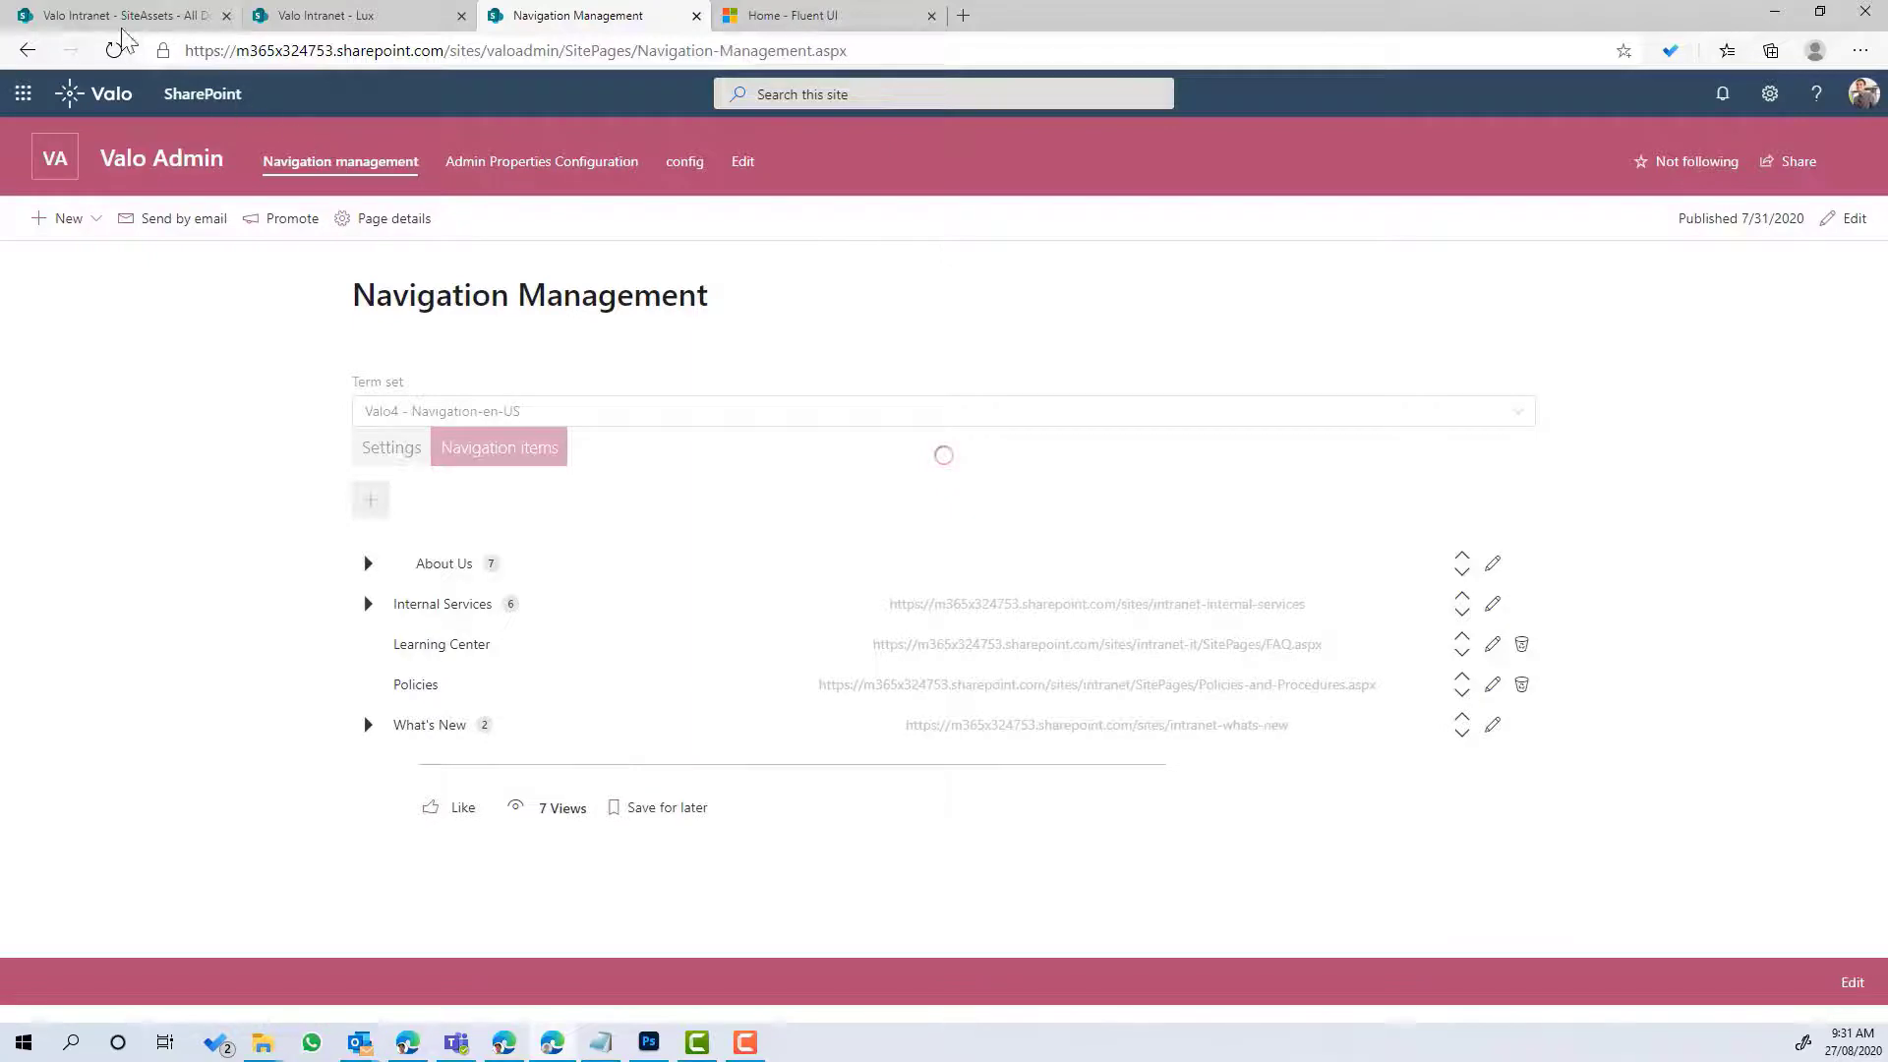
# Step: Reload the intranet home page and check the call-to-action in the About Us mega menu
pyautogui.click(362, 19)
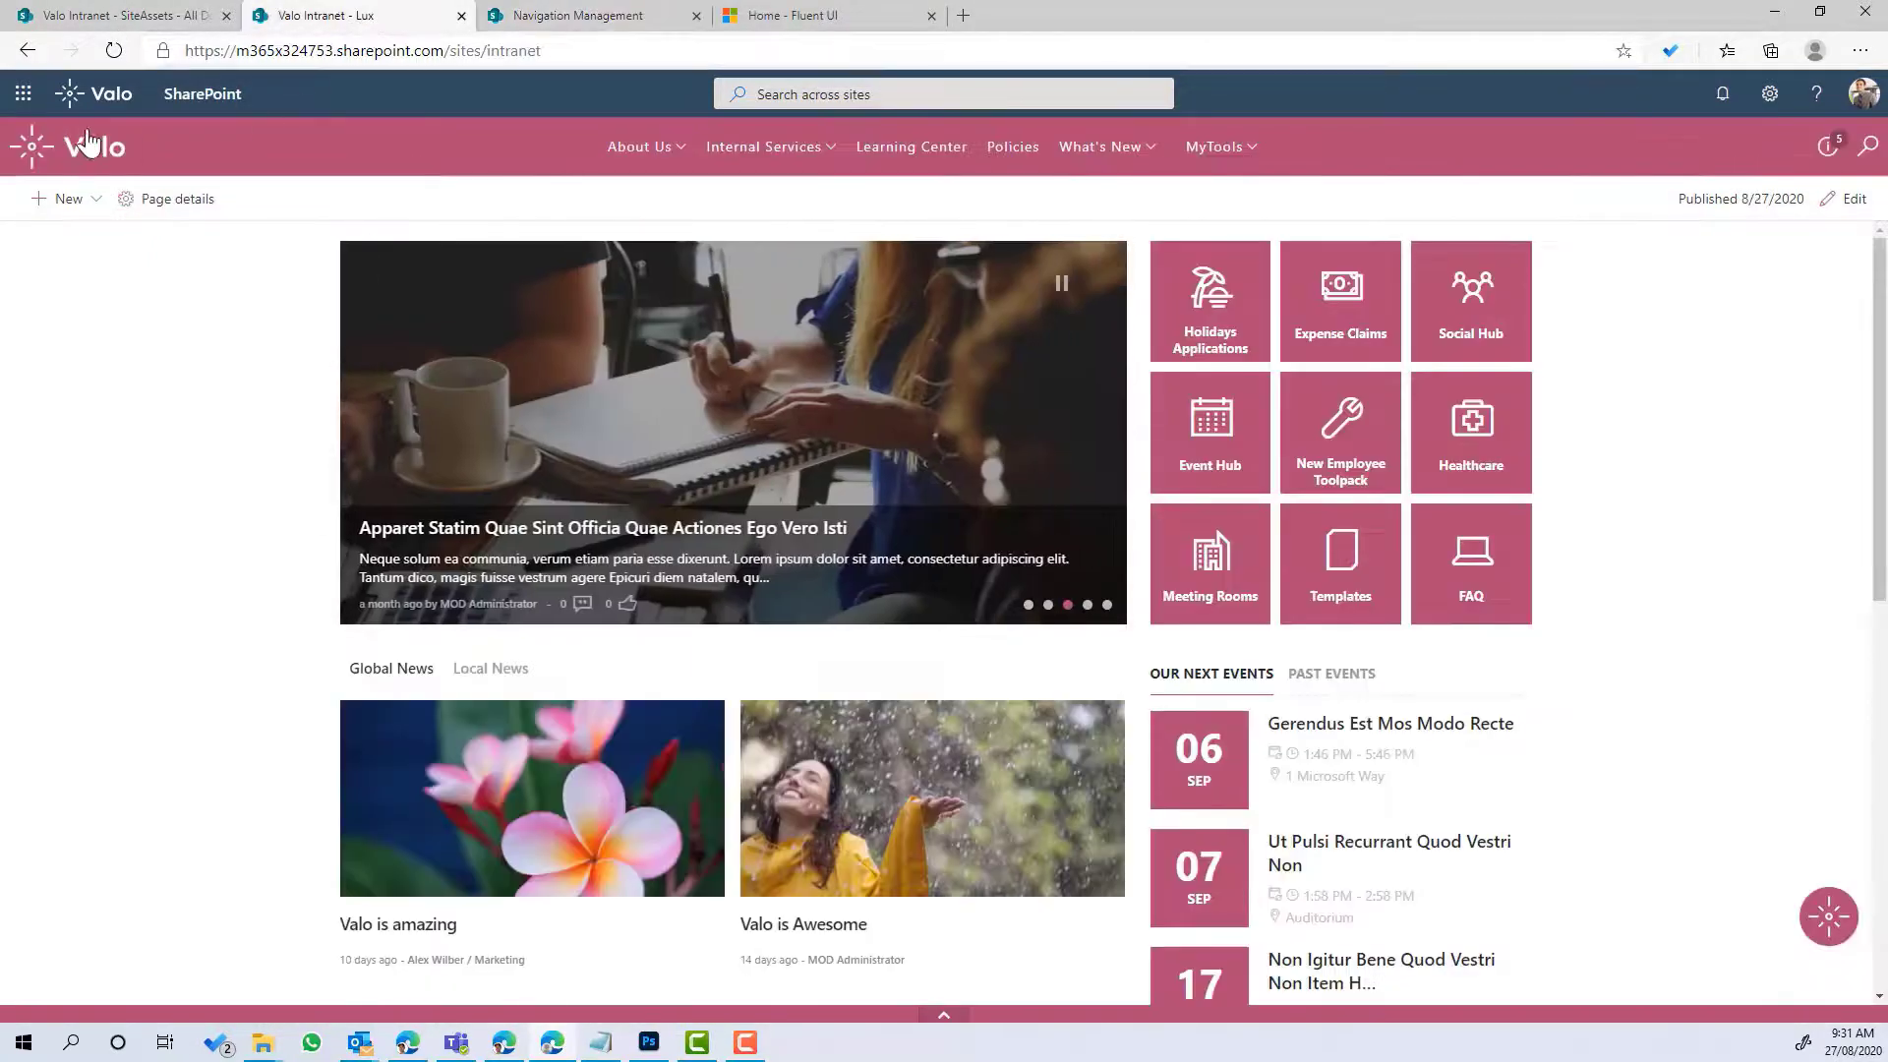
pyautogui.click(122, 54)
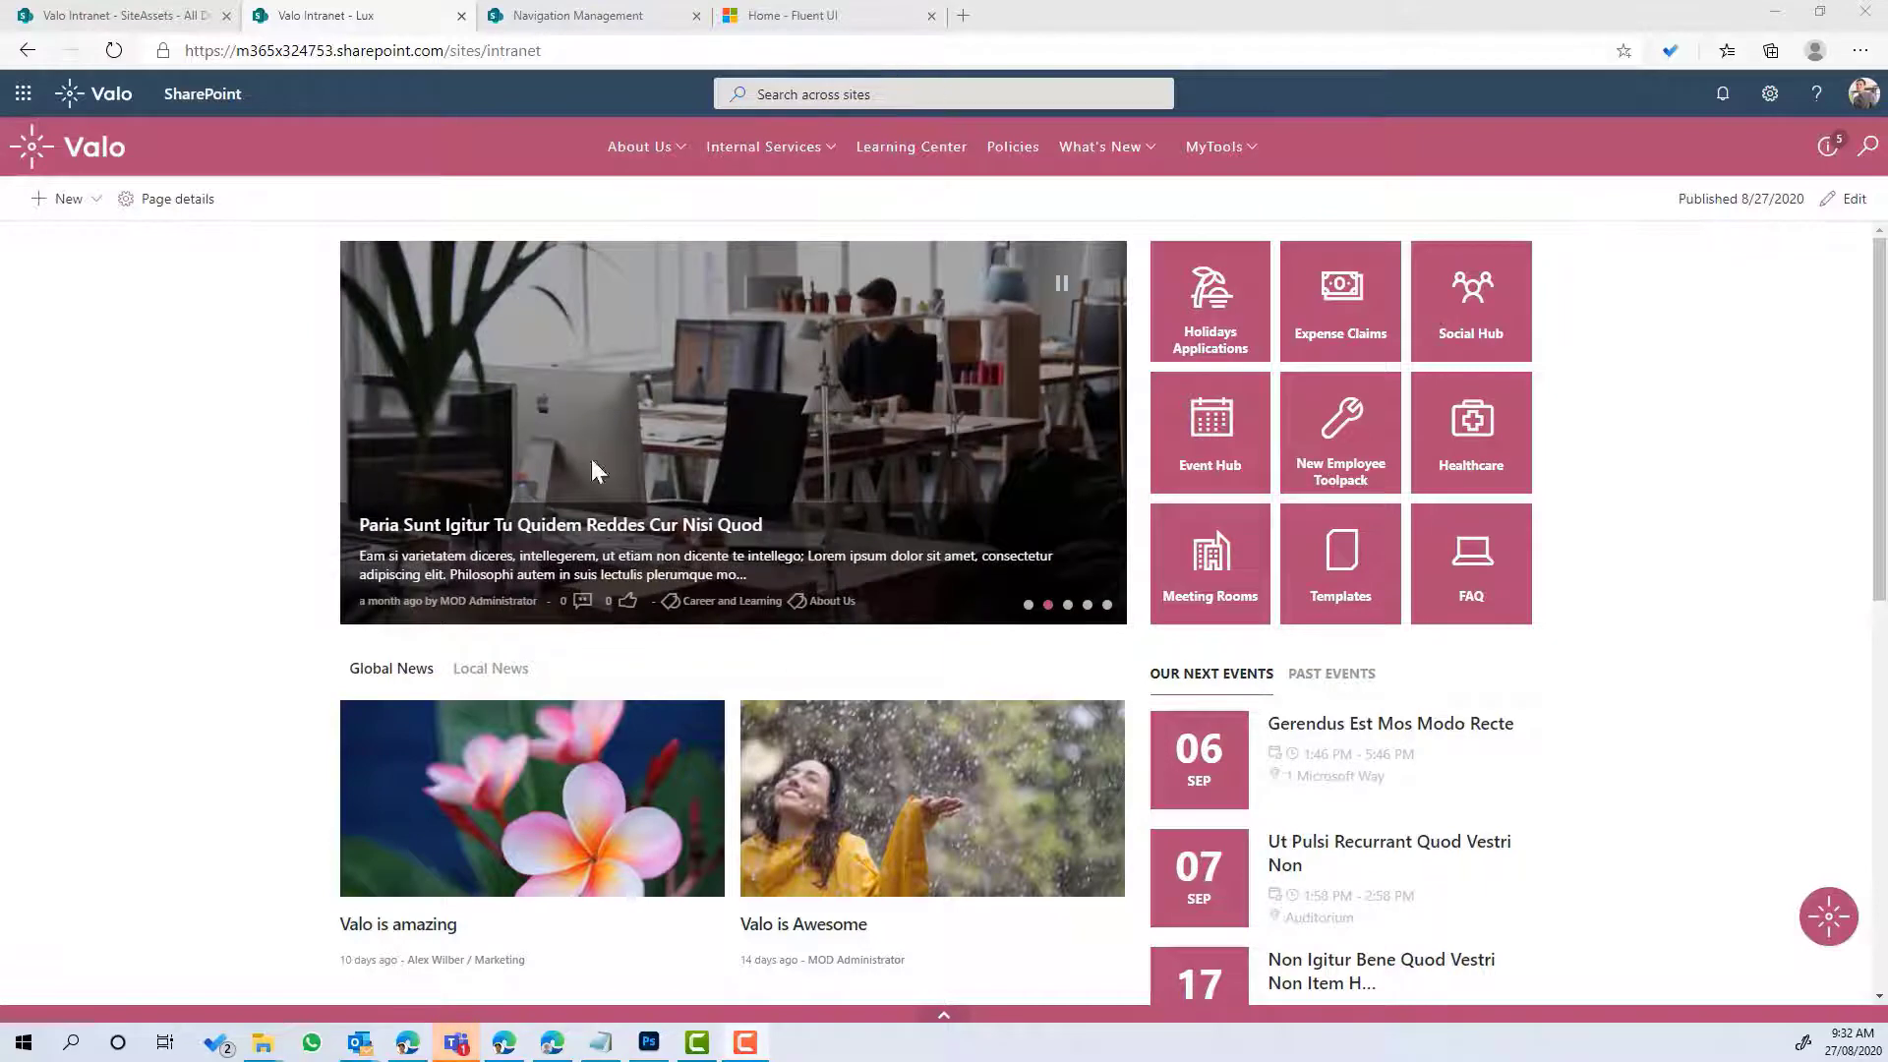
pyautogui.click(623, 150)
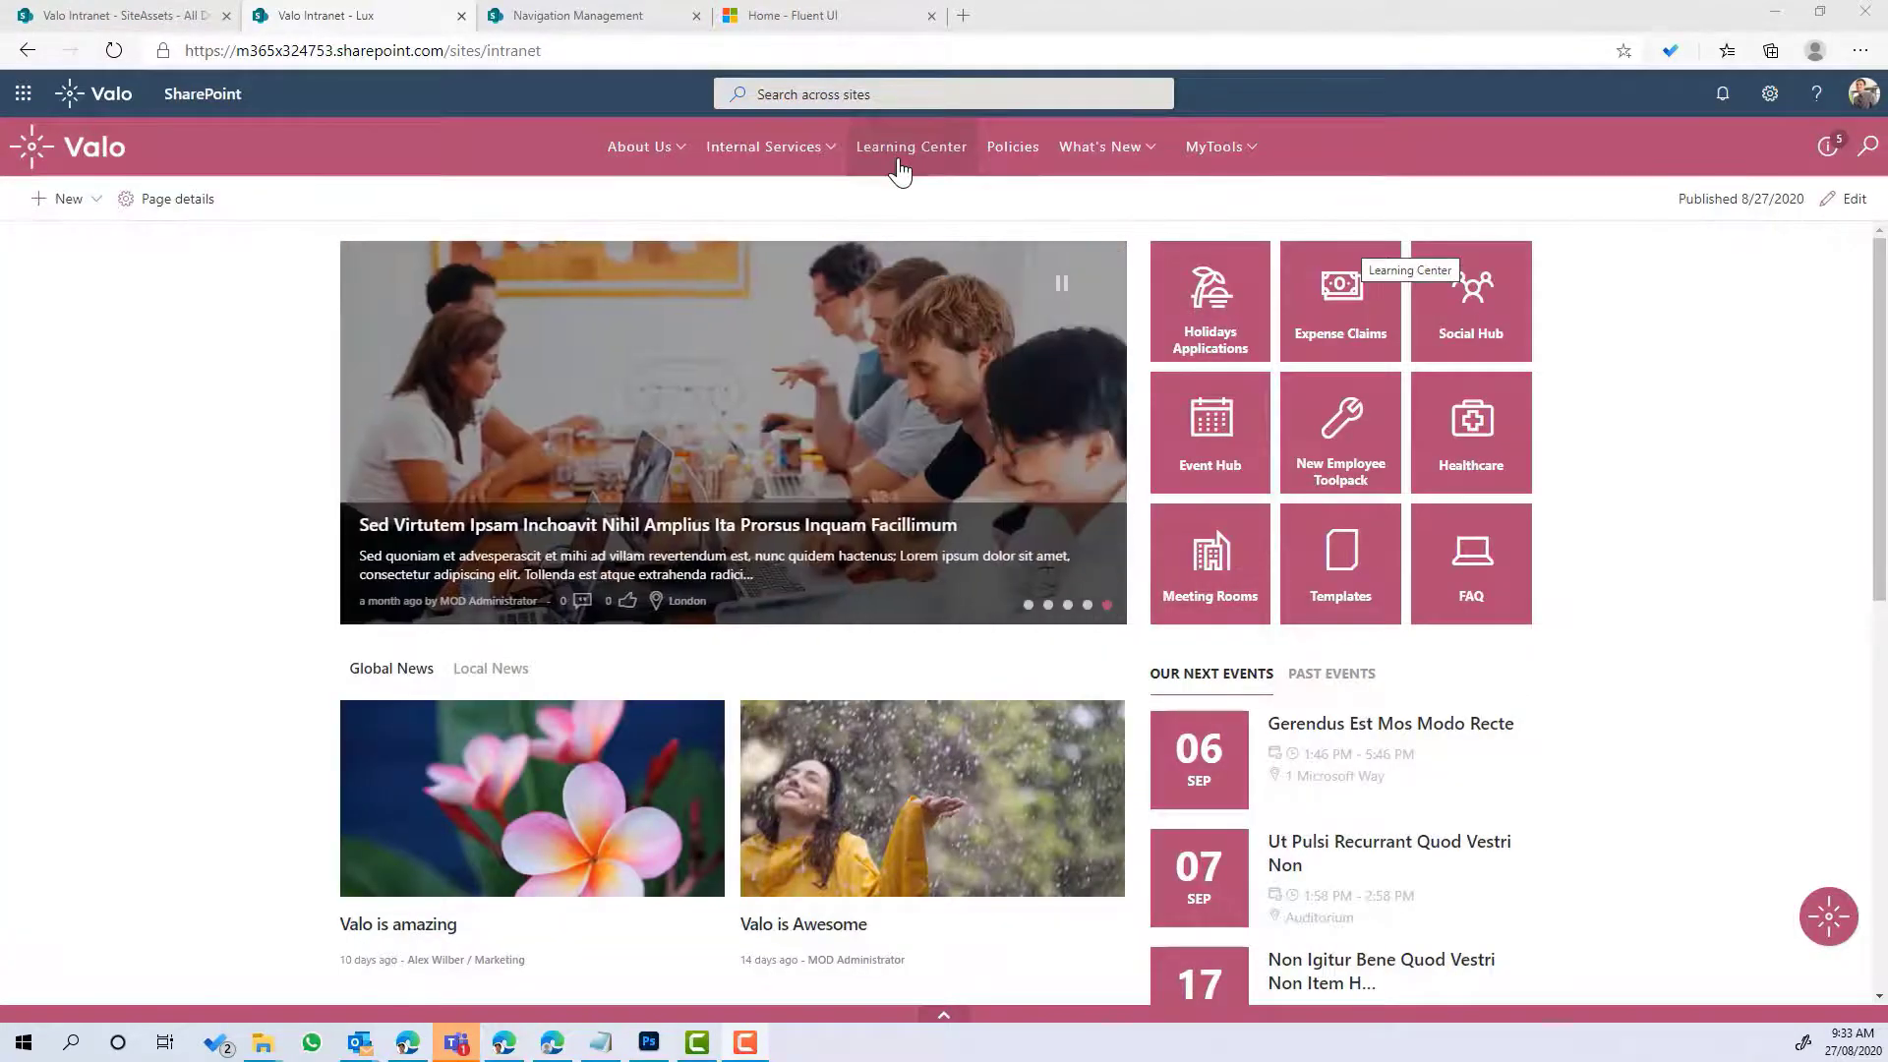
# Step: Open the Learning Center navigation item for editing and go to the Fluent UI icons page referenced by its icon name field
pyautogui.click(587, 17)
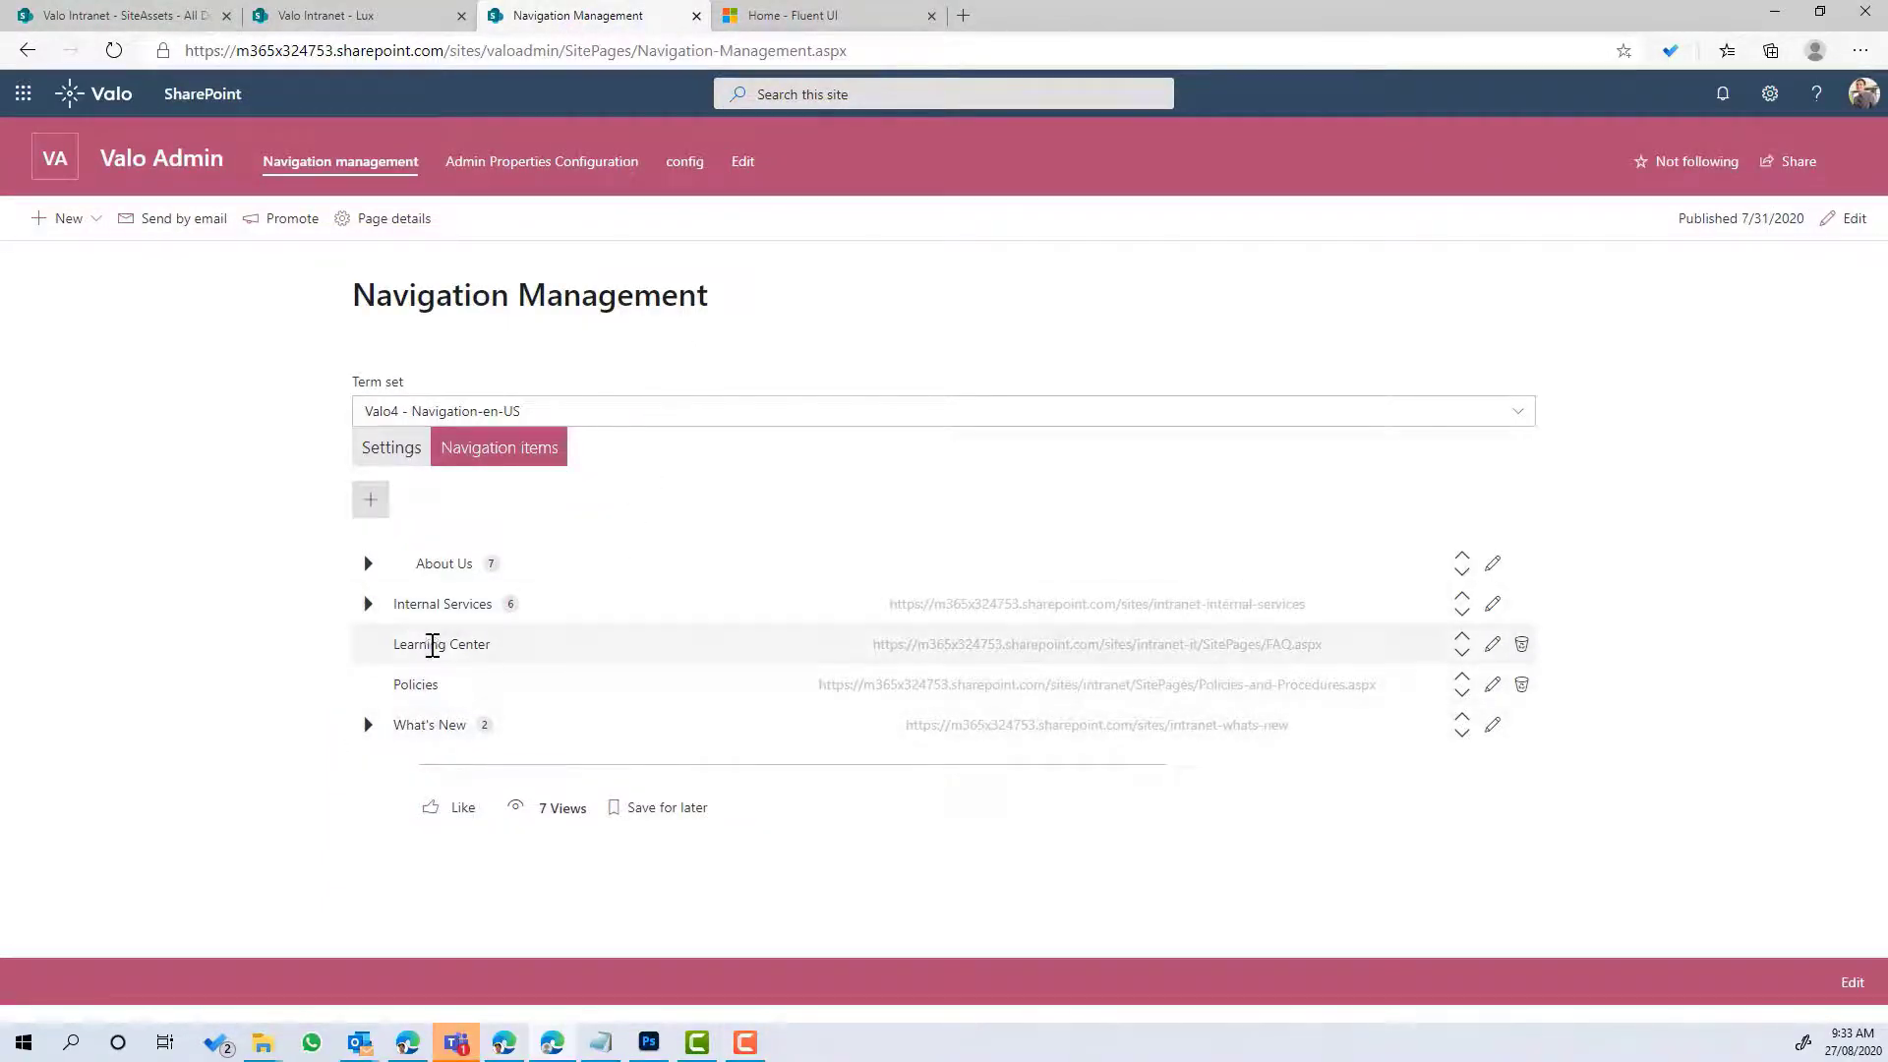
pyautogui.moveTo(396, 652); pyautogui.dragTo(492, 652)
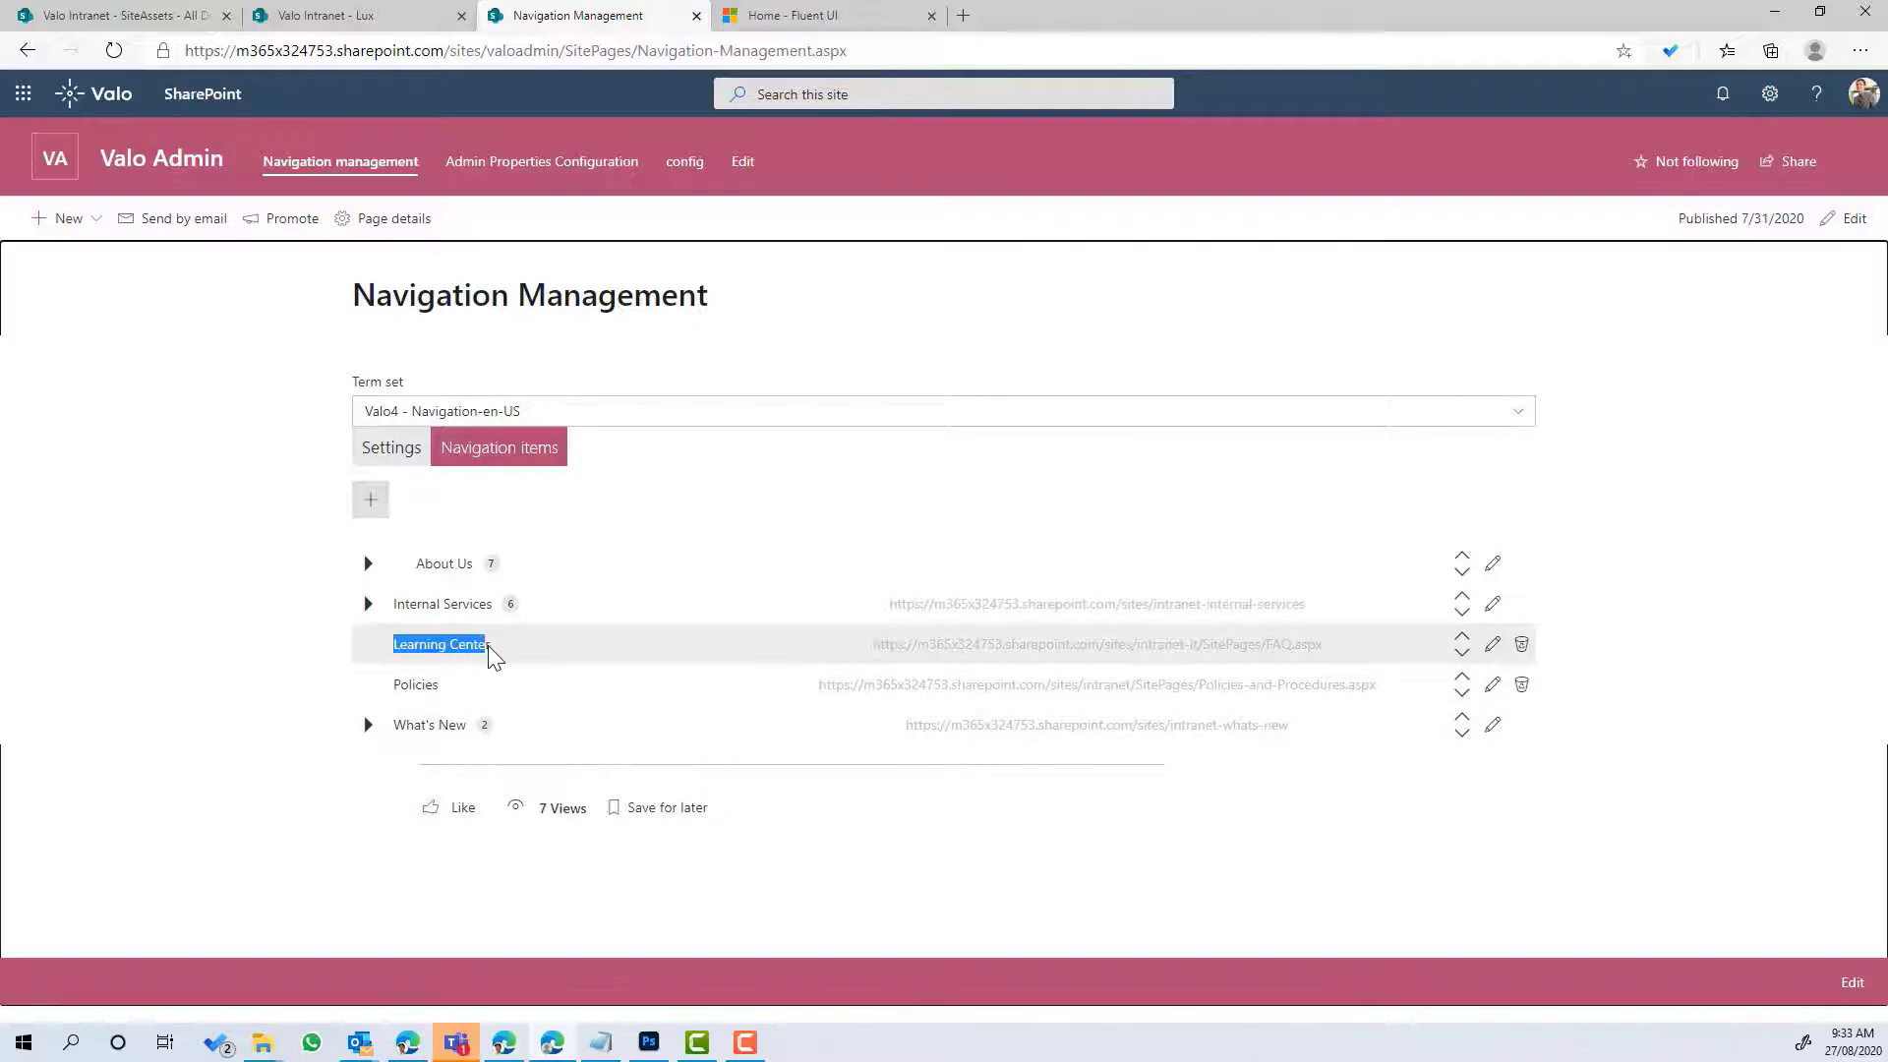
pyautogui.click(1492, 646)
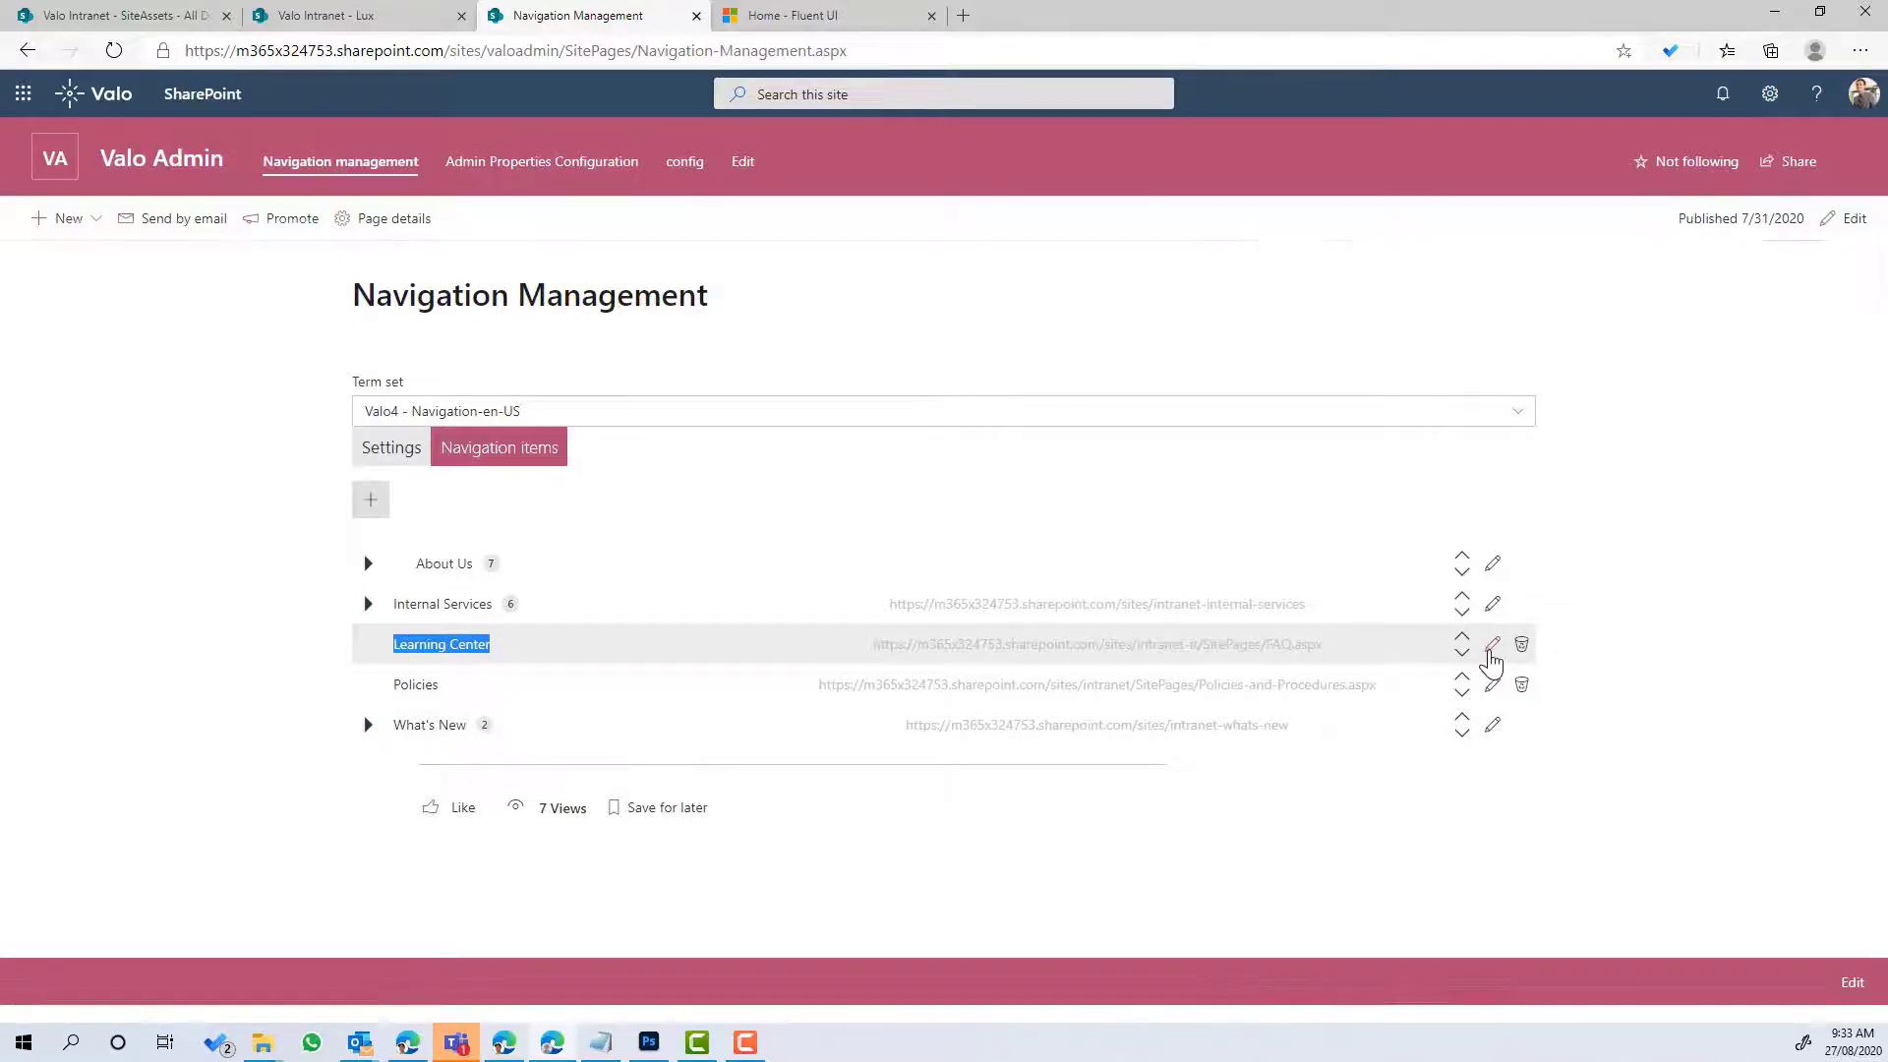
pyautogui.click(1302, 464)
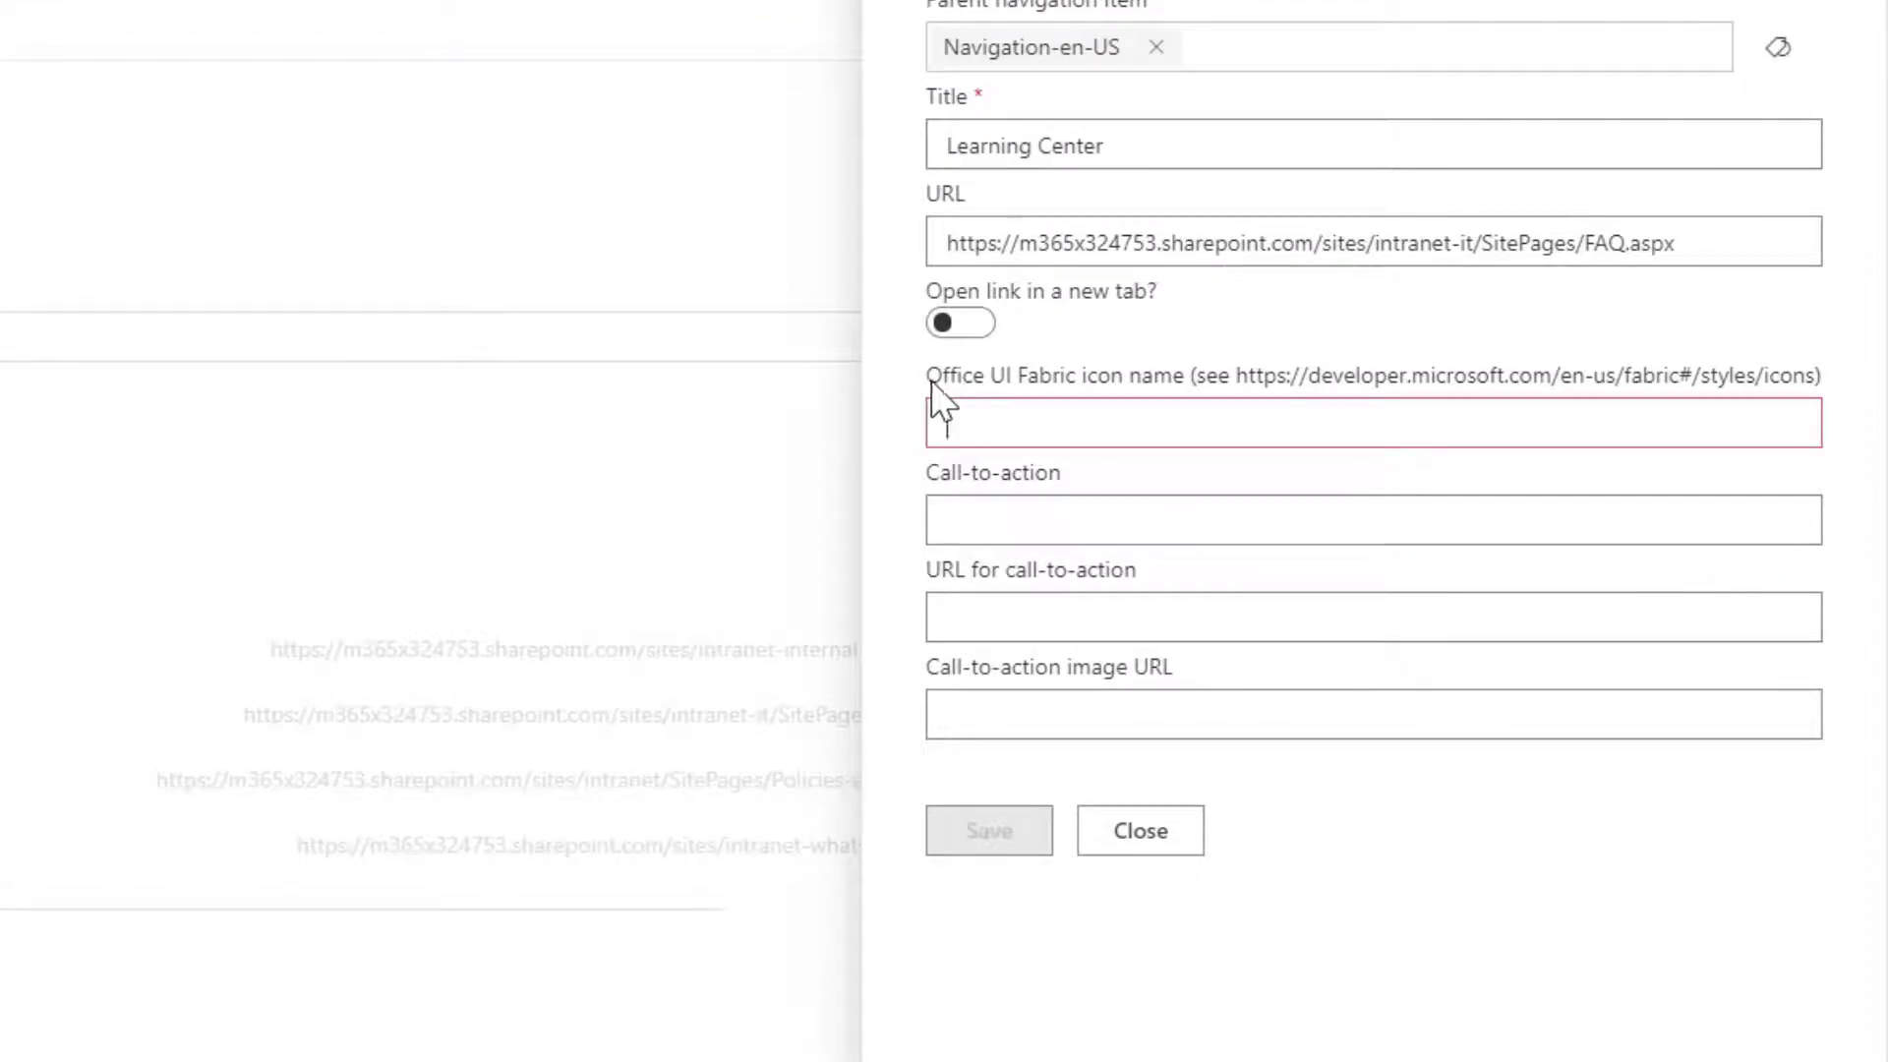
pyautogui.moveTo(927, 376); pyautogui.dragTo(1125, 389)
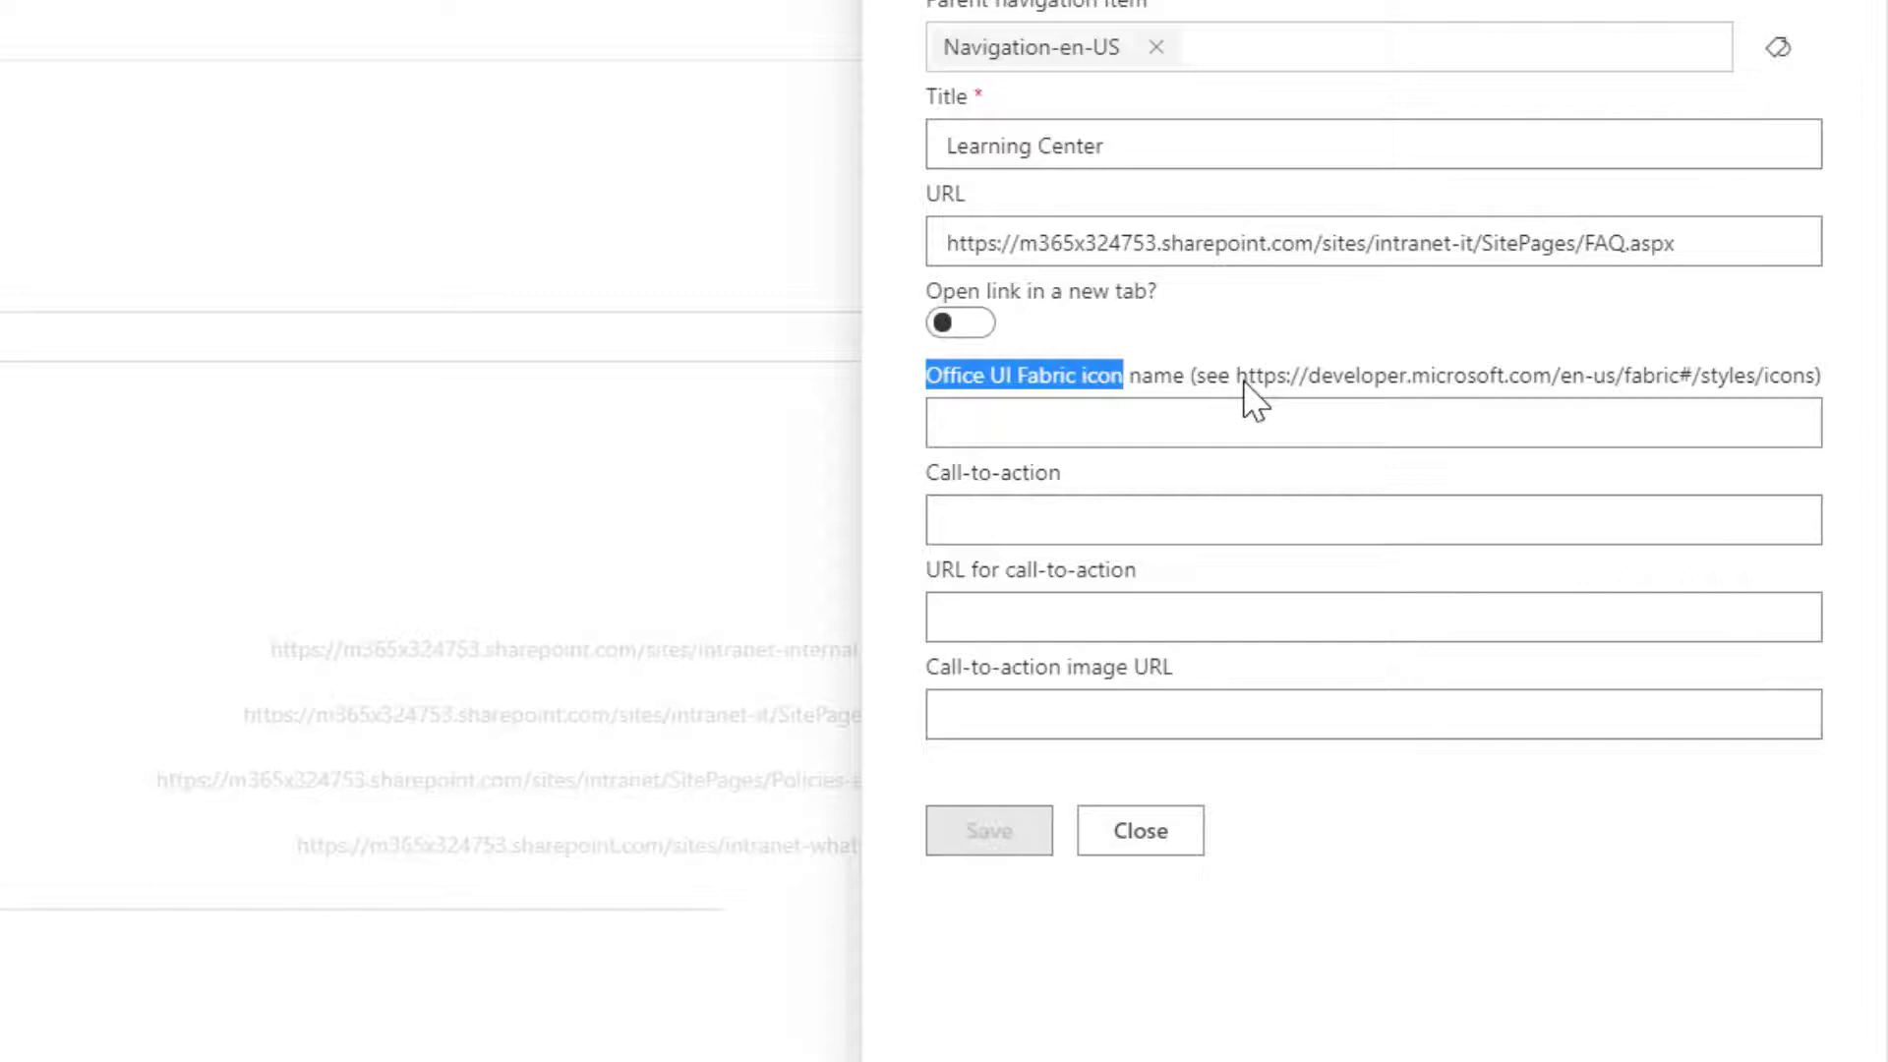
pyautogui.moveTo(1247, 381); pyautogui.dragTo(1821, 408)
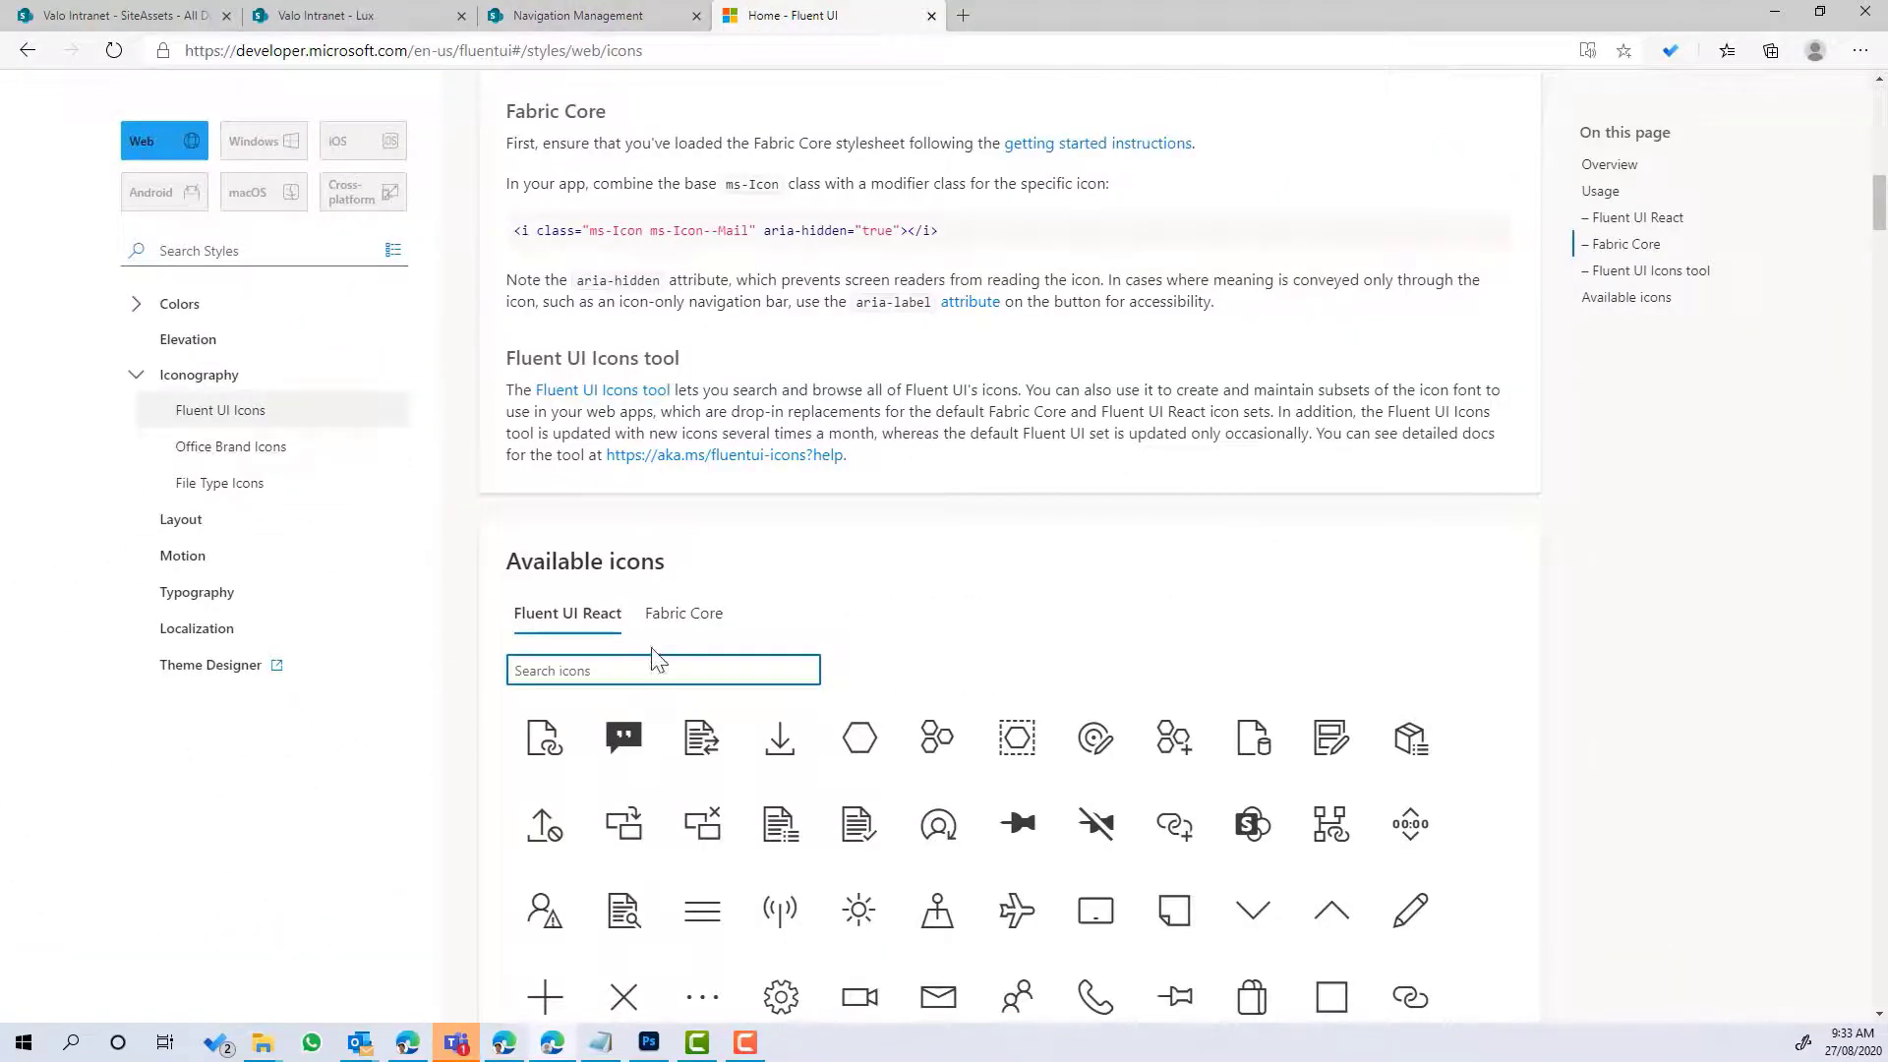
# Step: Search the available Fluent UI icons for "learn" and copy the icon name D365TalentLearn
pyautogui.scroll(-3, 703, 654)
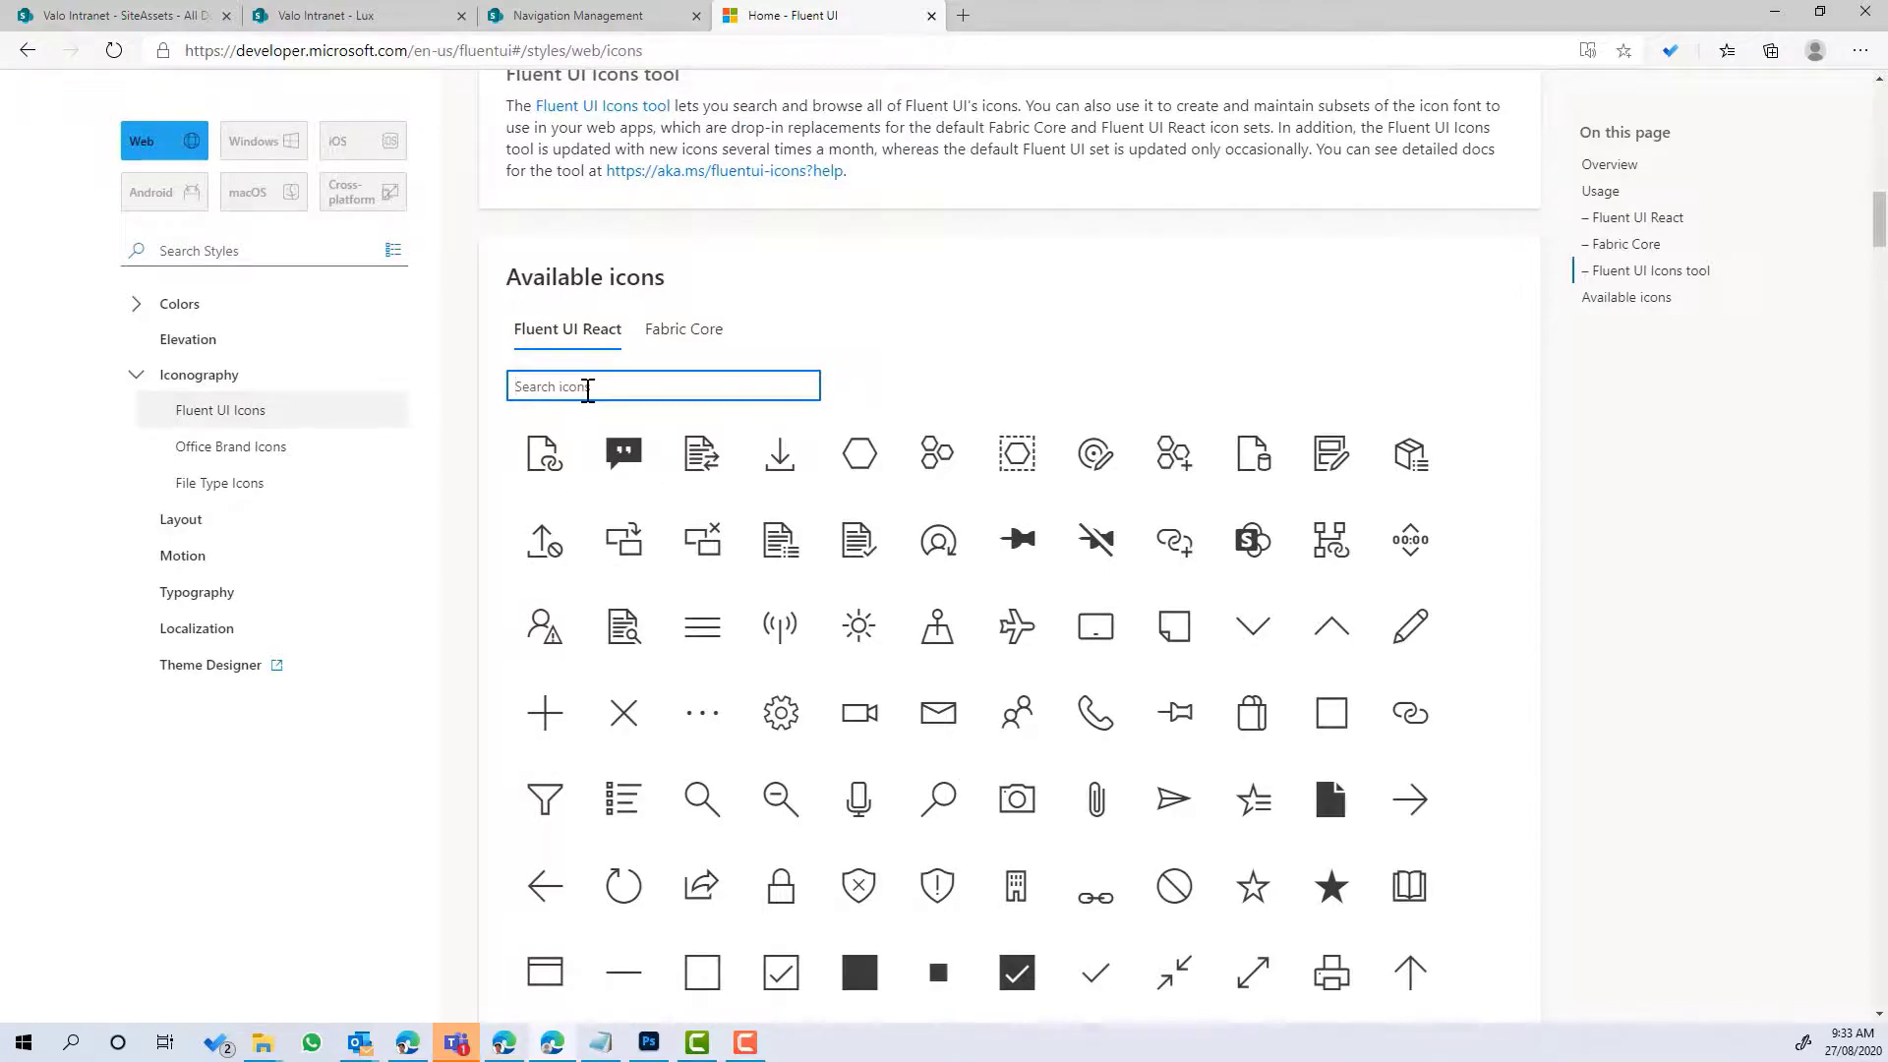
pyautogui.write('learn')
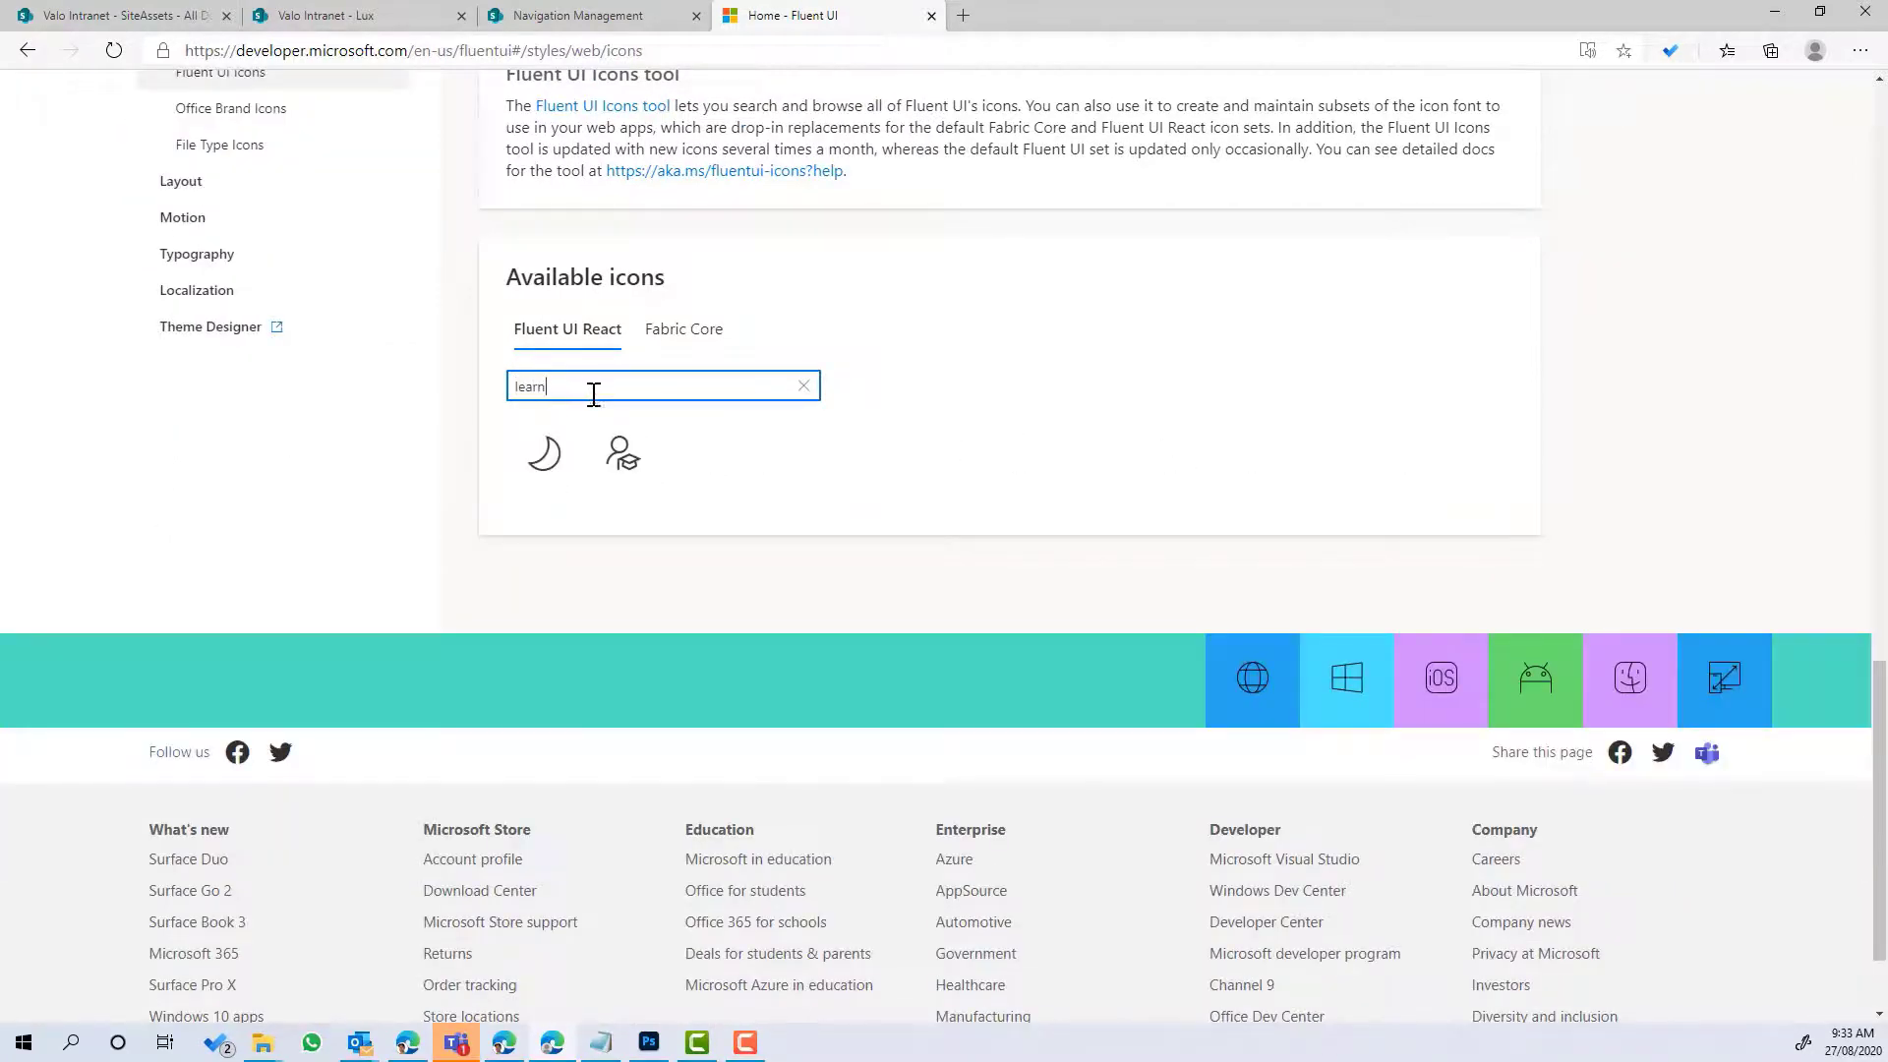
pyautogui.moveTo(598, 457)
pyautogui.doubleClick(626, 485)
pyautogui.hotkey('ctrl', 'c')
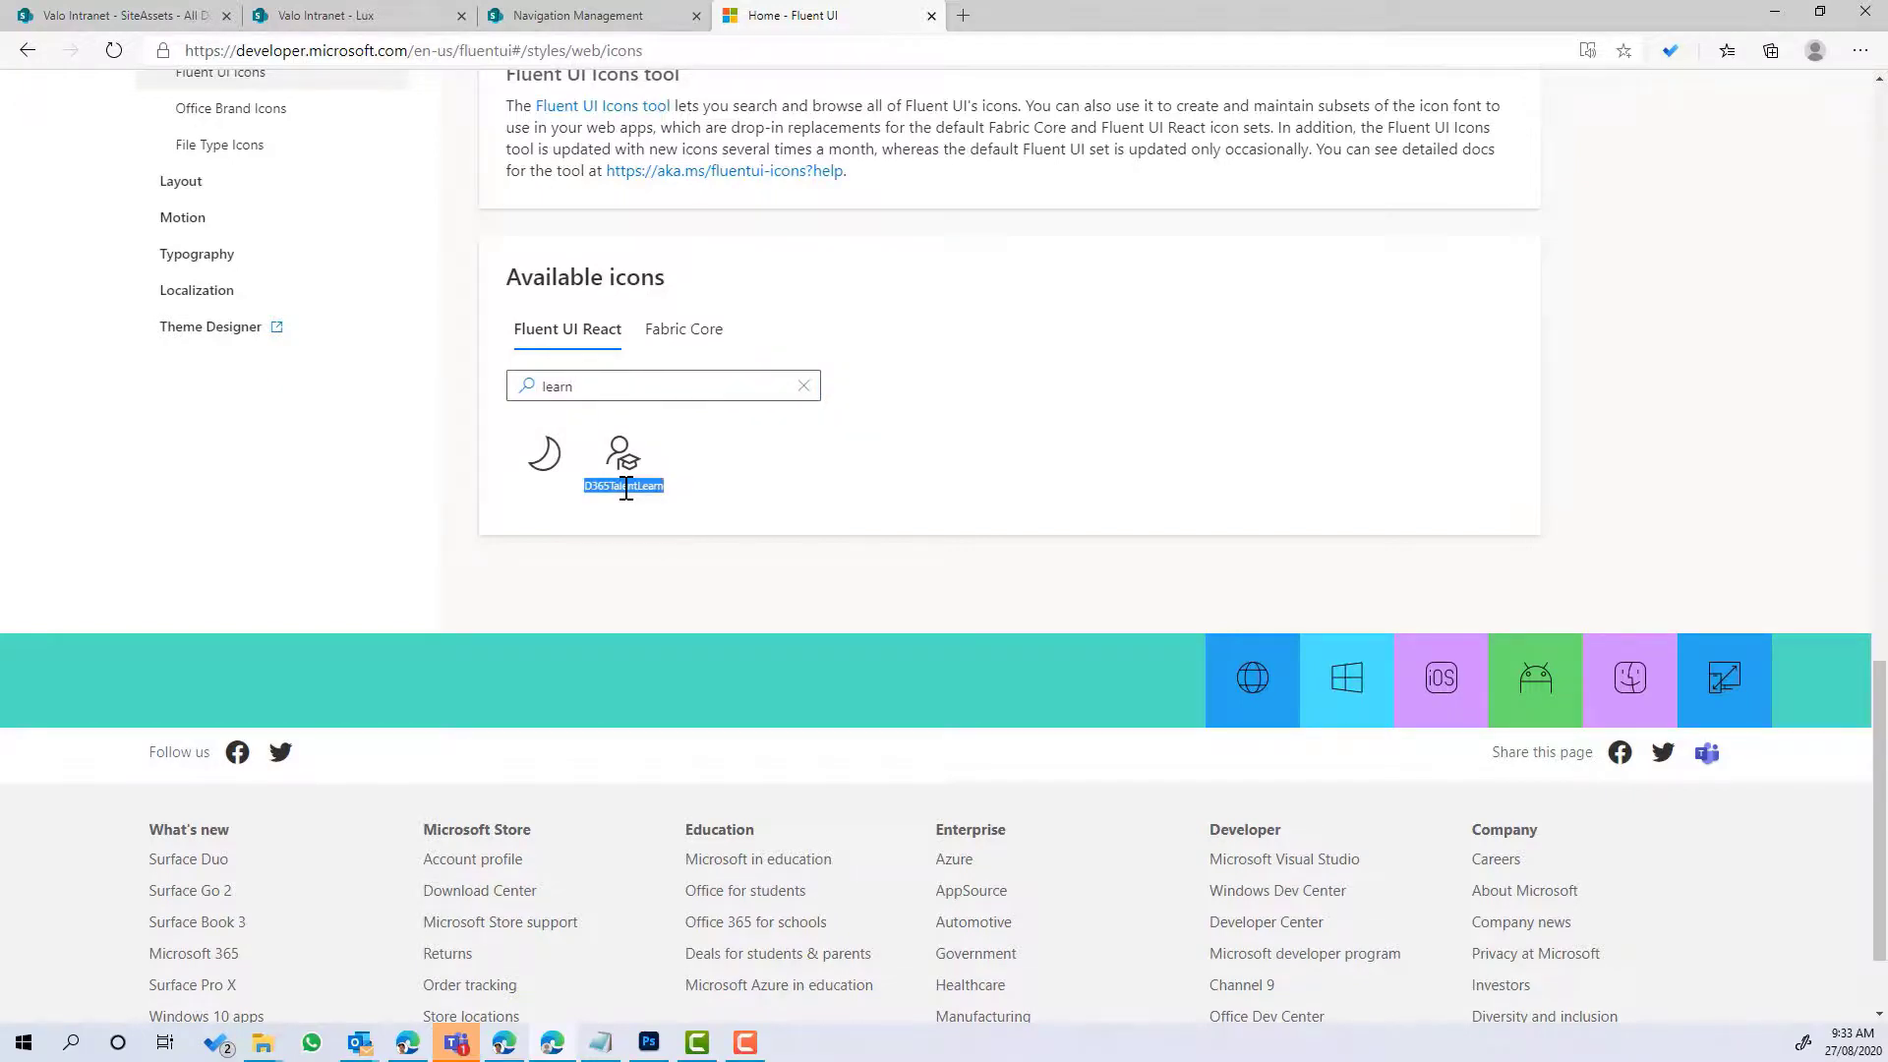
# Step: Set the Learning Center item's icon name to D365TalentLearn, save it, and check the icon in the intranet's navigation bar
pyautogui.click(578, 15)
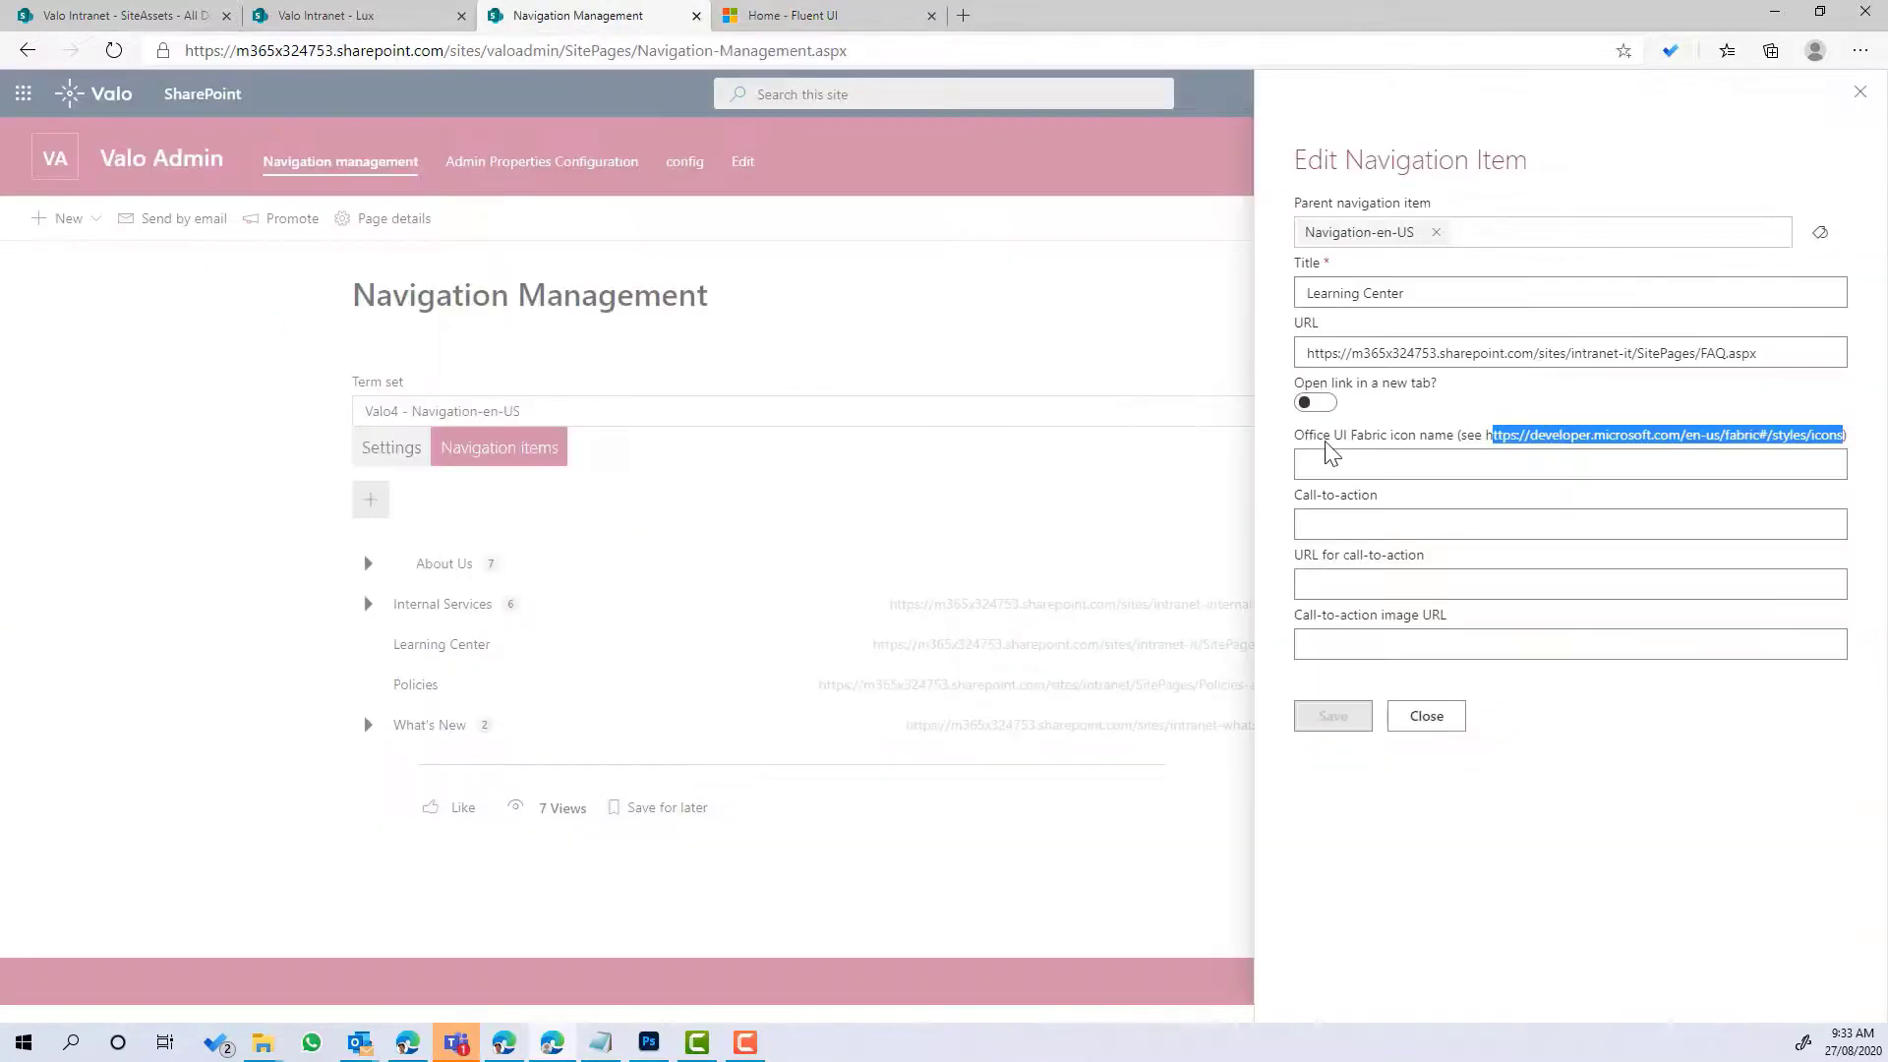
pyautogui.click(1339, 466)
pyautogui.hotkey('ctrl', 'v')
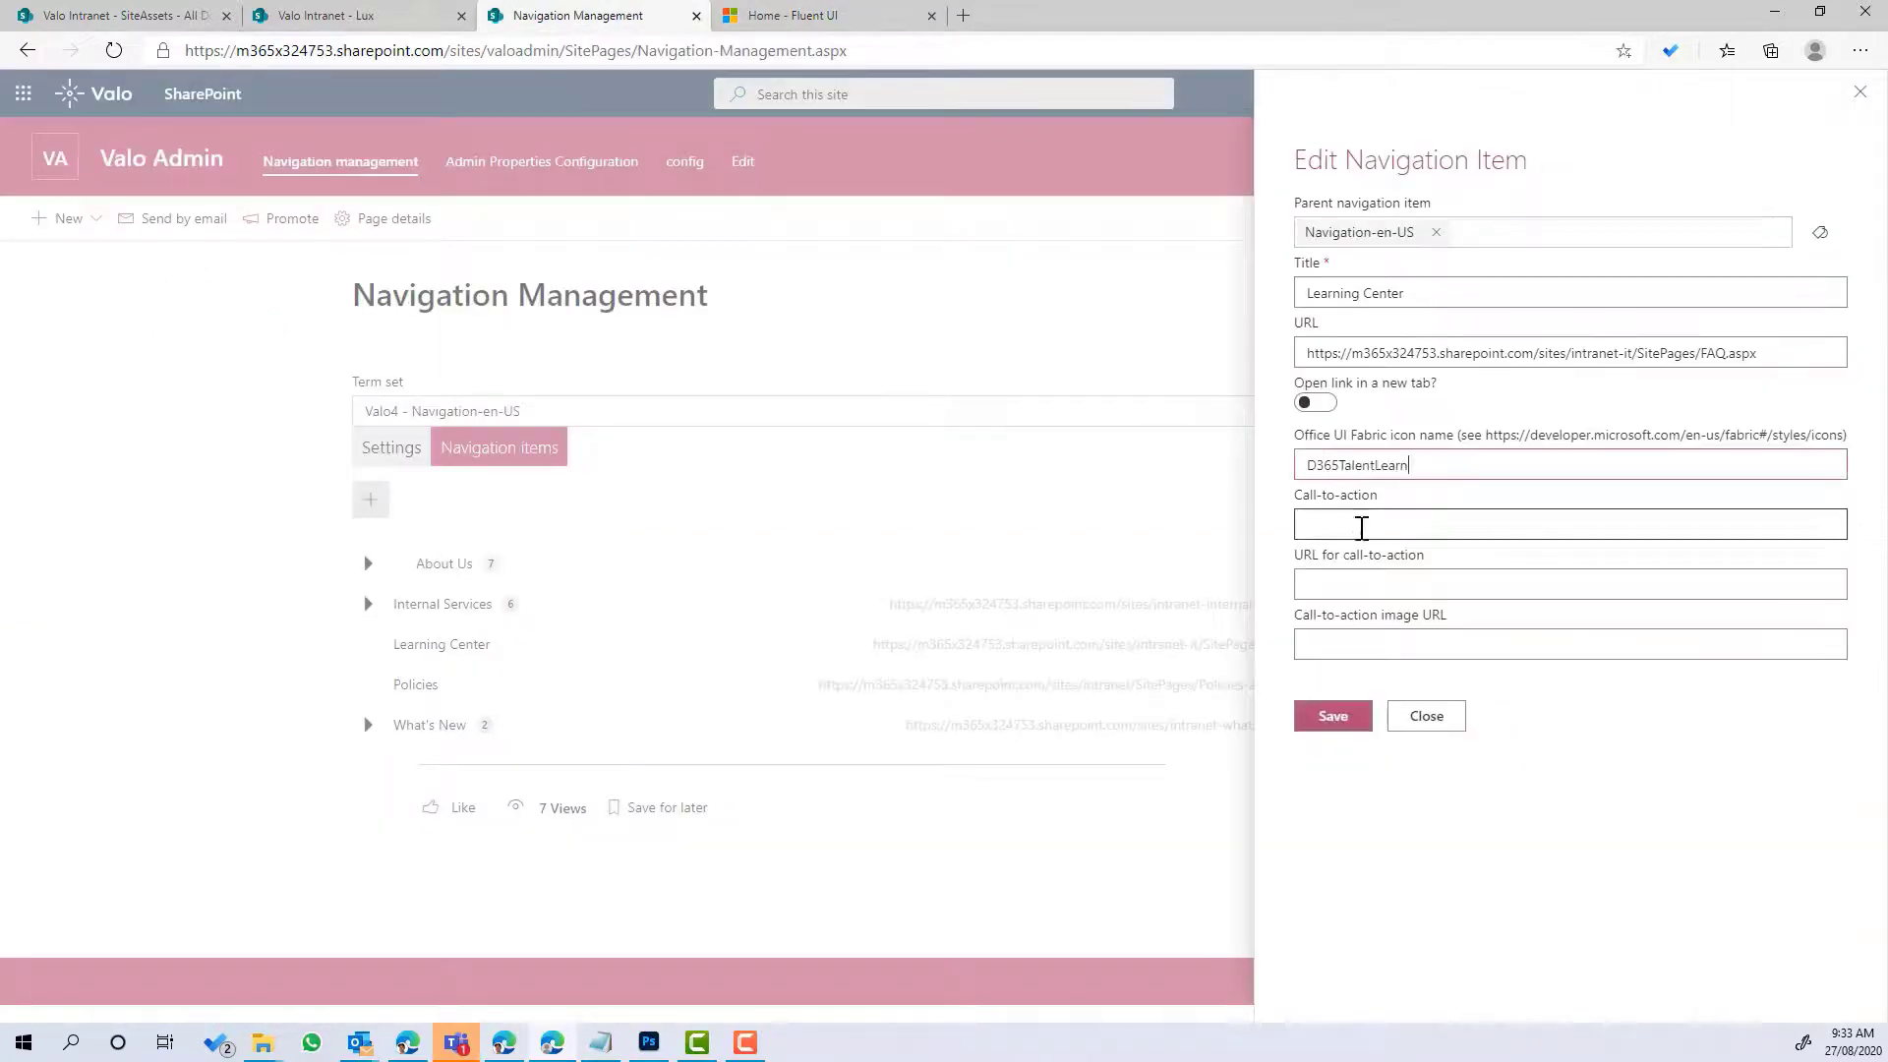
pyautogui.click(1332, 725)
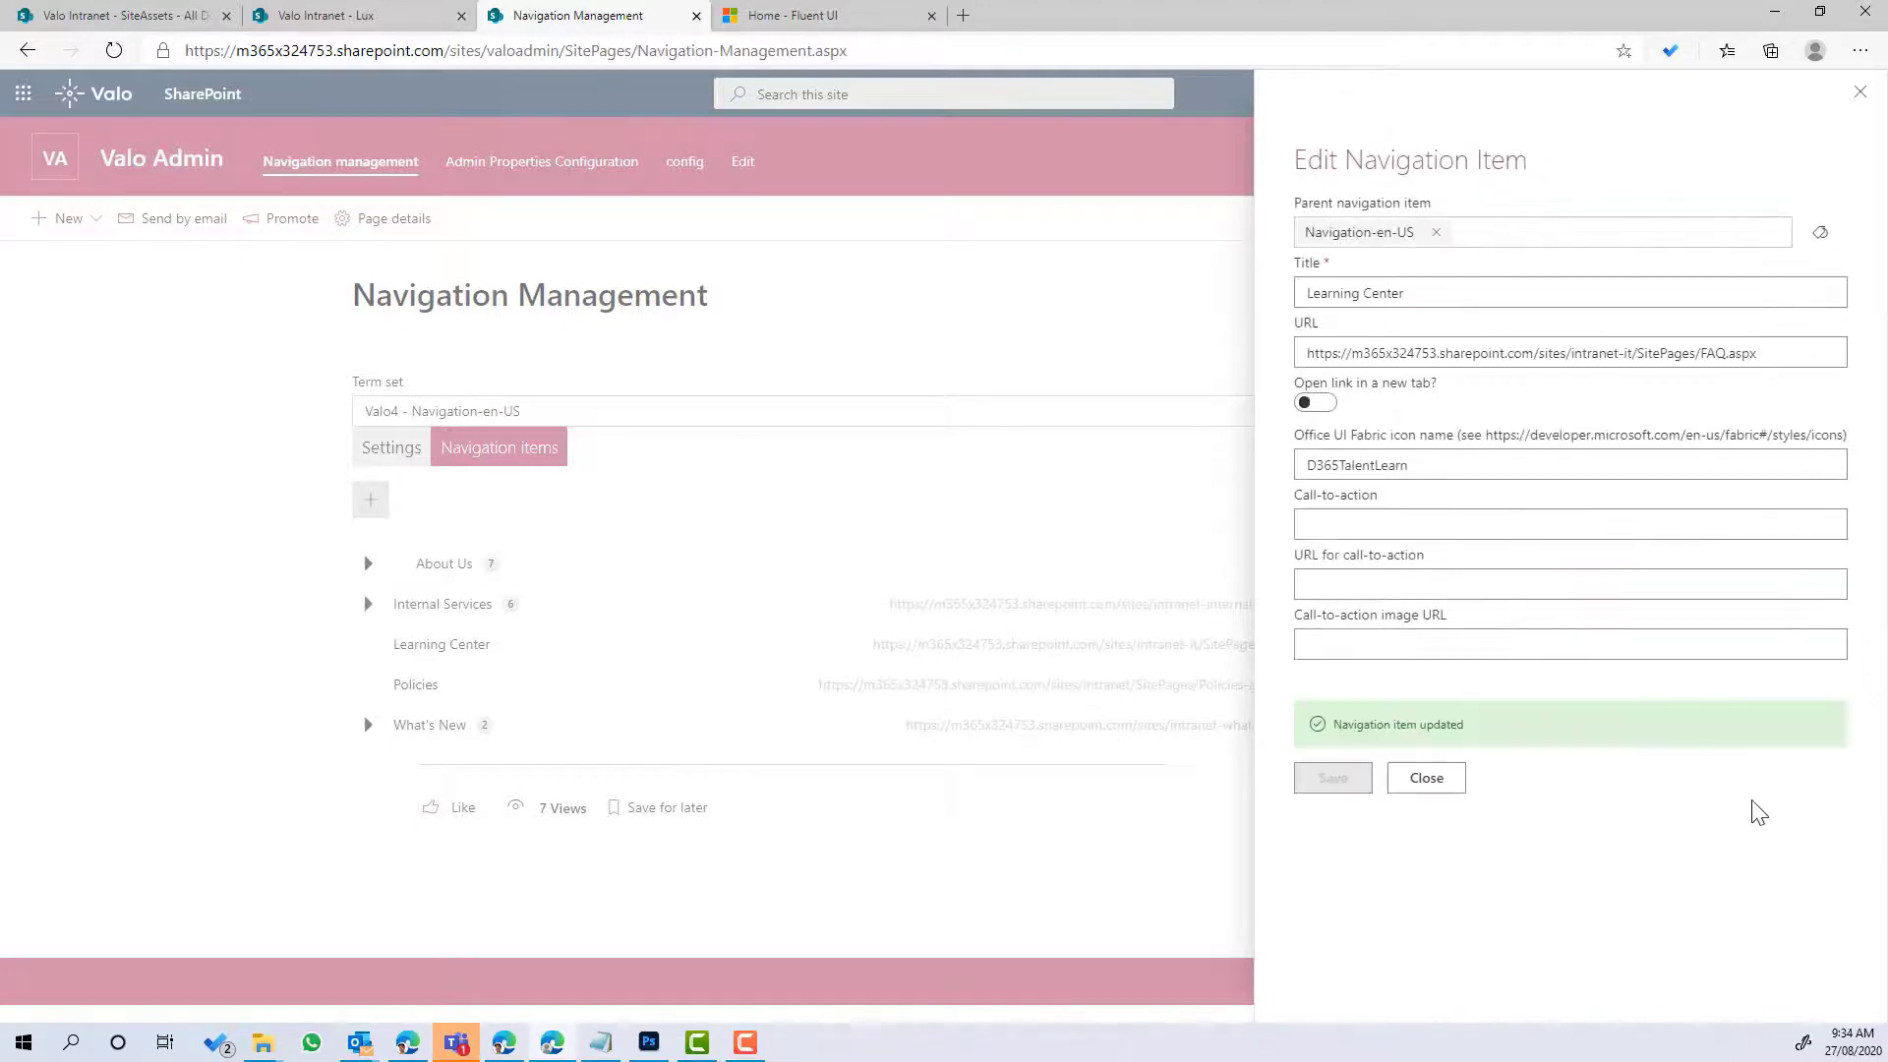
pyautogui.click(1434, 781)
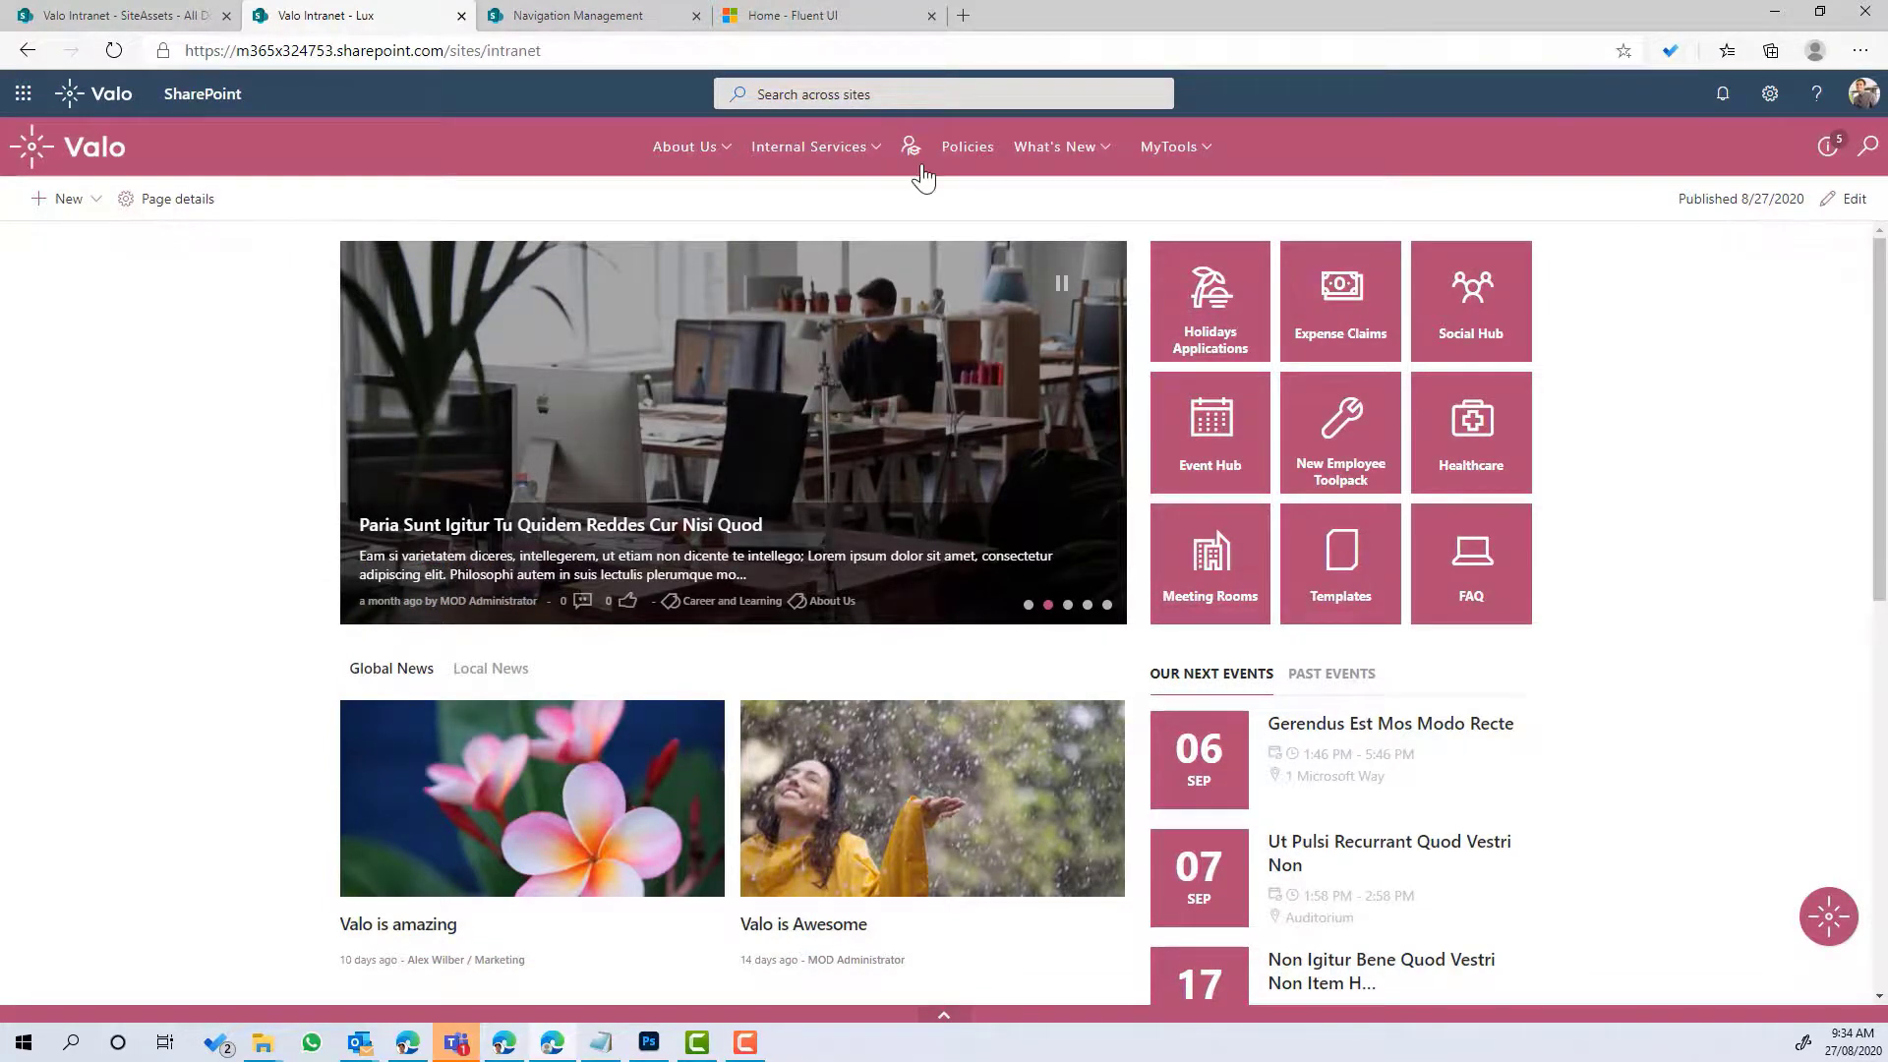
pyautogui.click(853, 170)
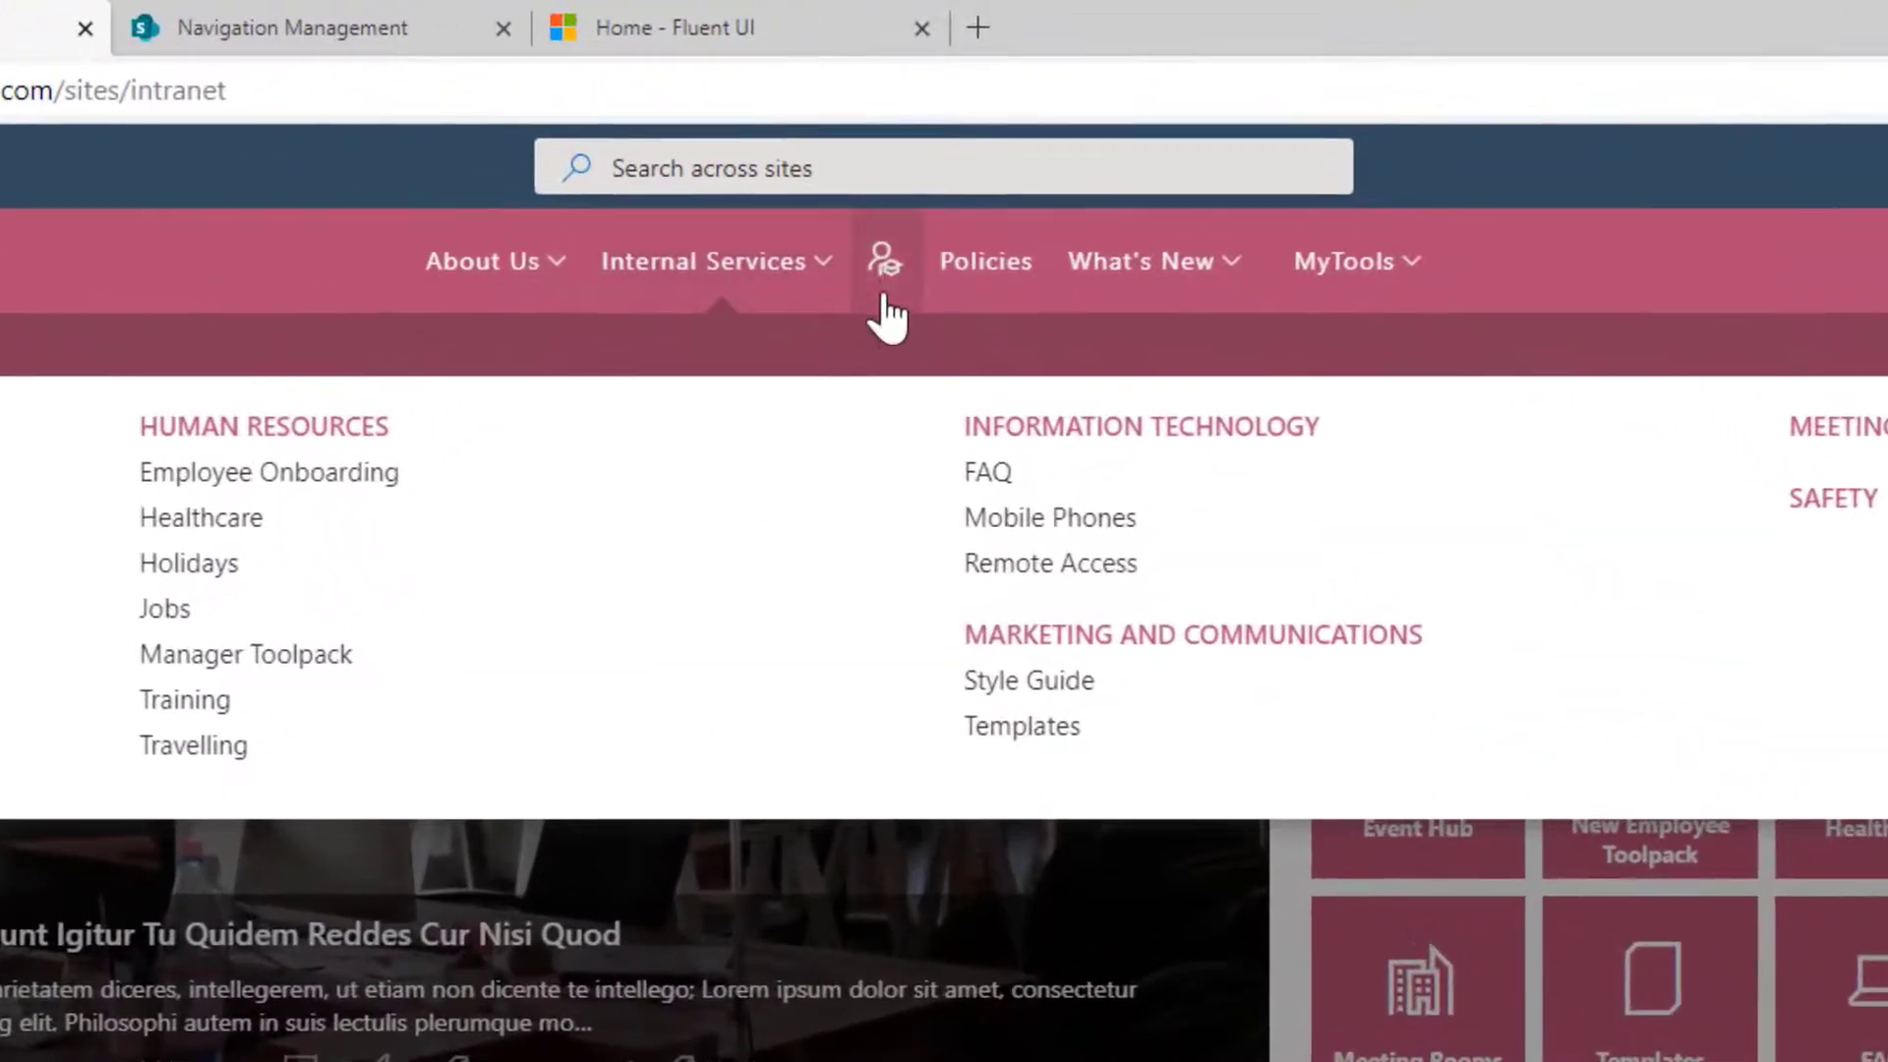